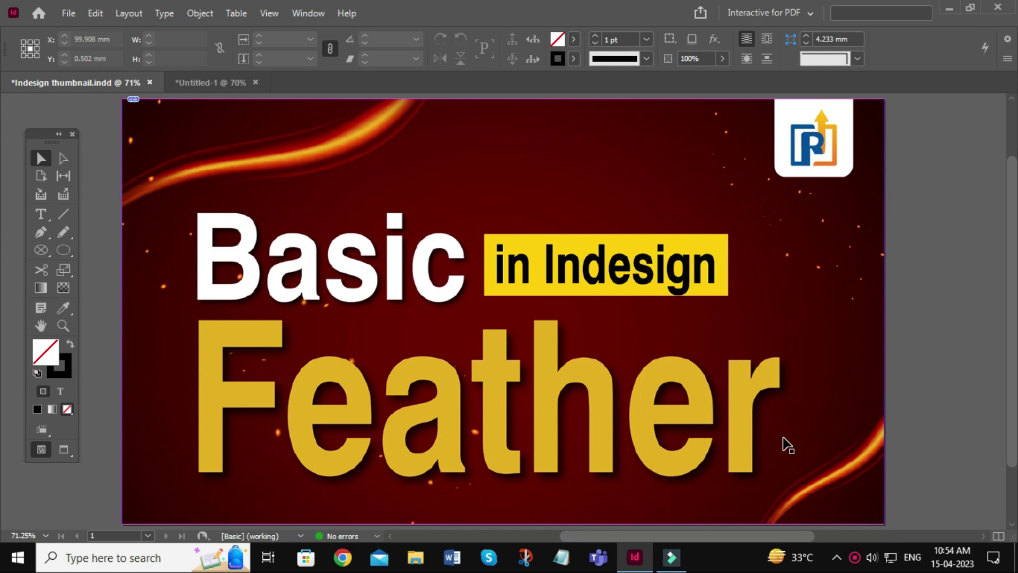
- Place the image cascade-boat-clean-china-natural-rural on the page of Untitled-1 at about 210 × 140 mm
left_click(199, 84)
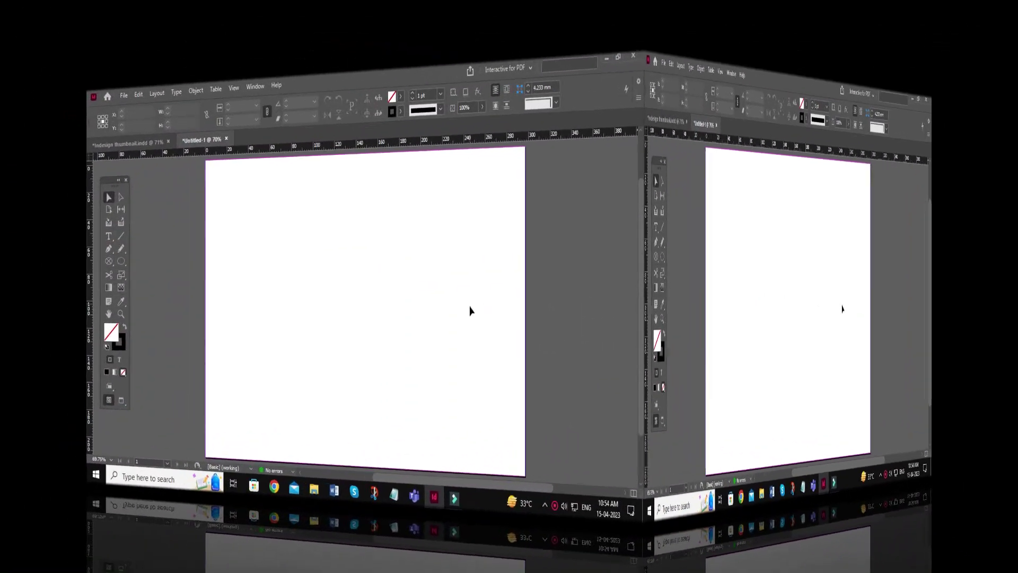
key("ctrl+1")
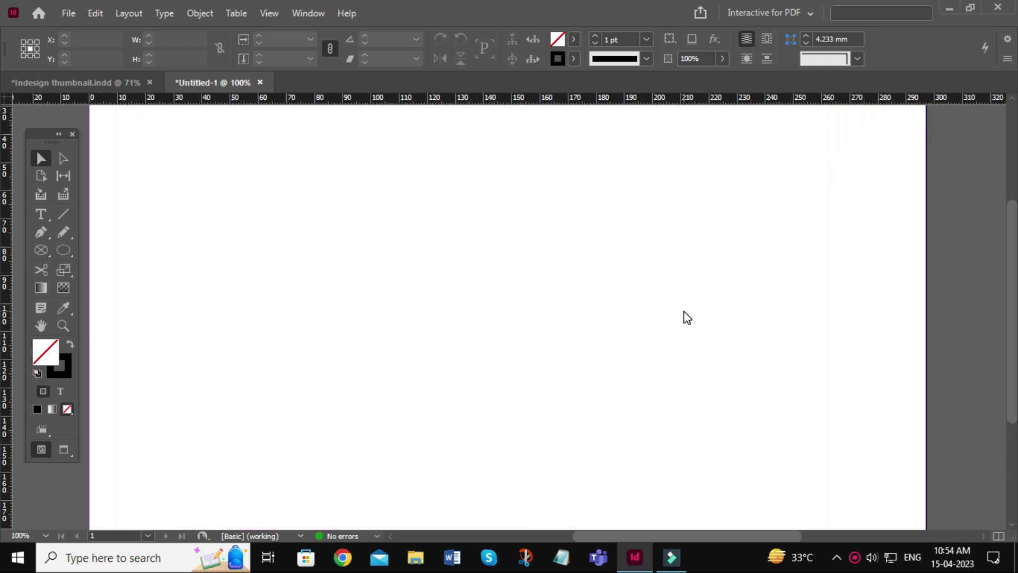
key("ctrl+d")
left_click(511, 211)
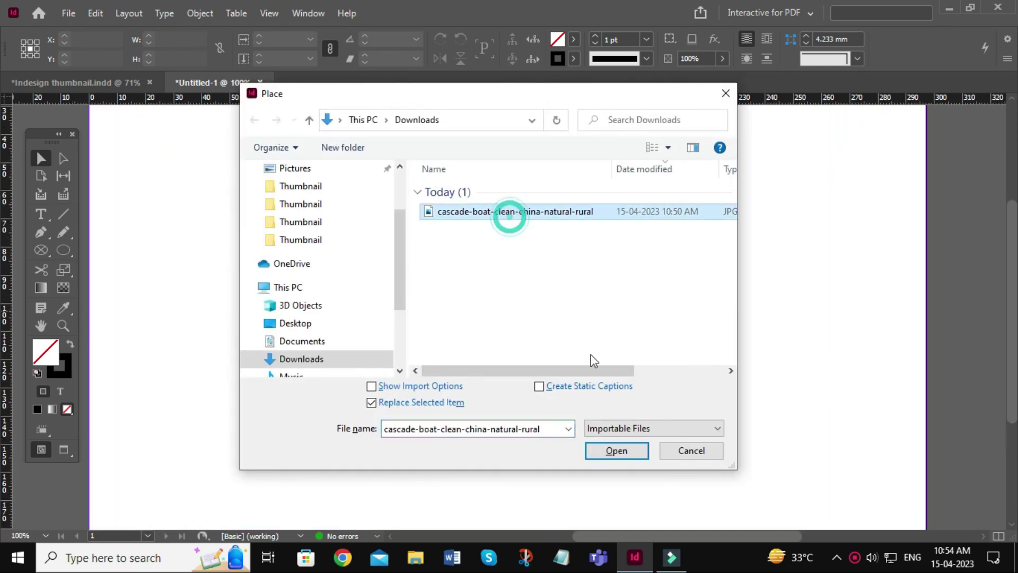
left_click(610, 451)
left_click_drag(229, 125, 852, 412)
left_click(866, 407)
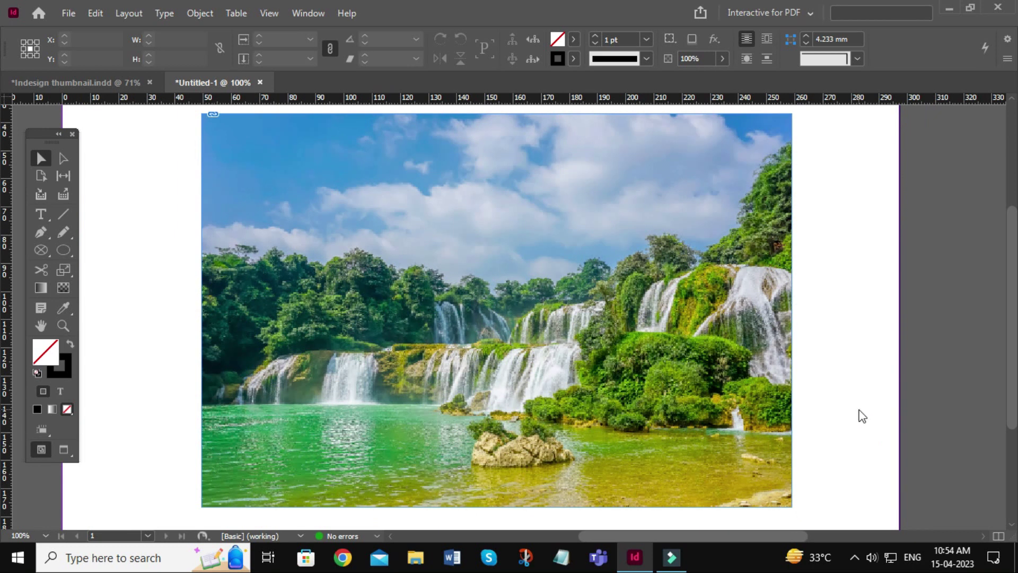
- Set the document's display performance to High Quality Display
right_click(857, 406)
mouse_move(826, 398)
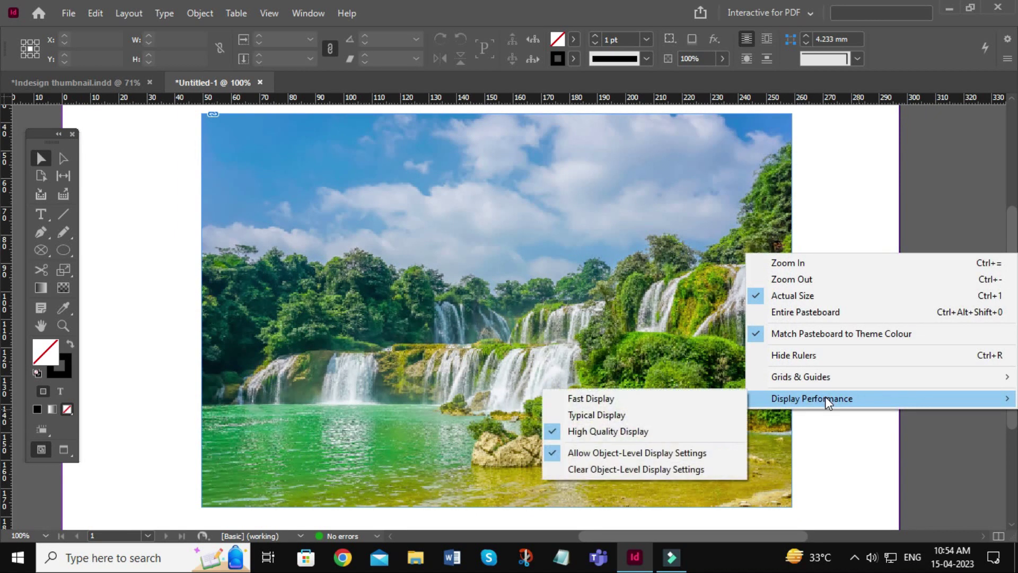
left_click(652, 431)
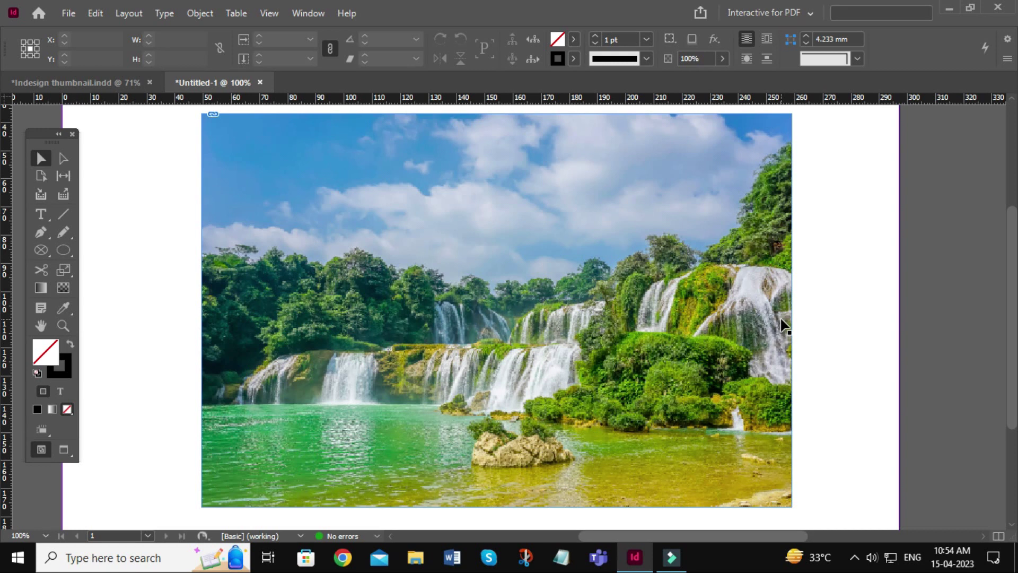
- Draw a rectangle about 259 mm wide and 169 mm high around the waterfall picture
key("ctrl+minus")
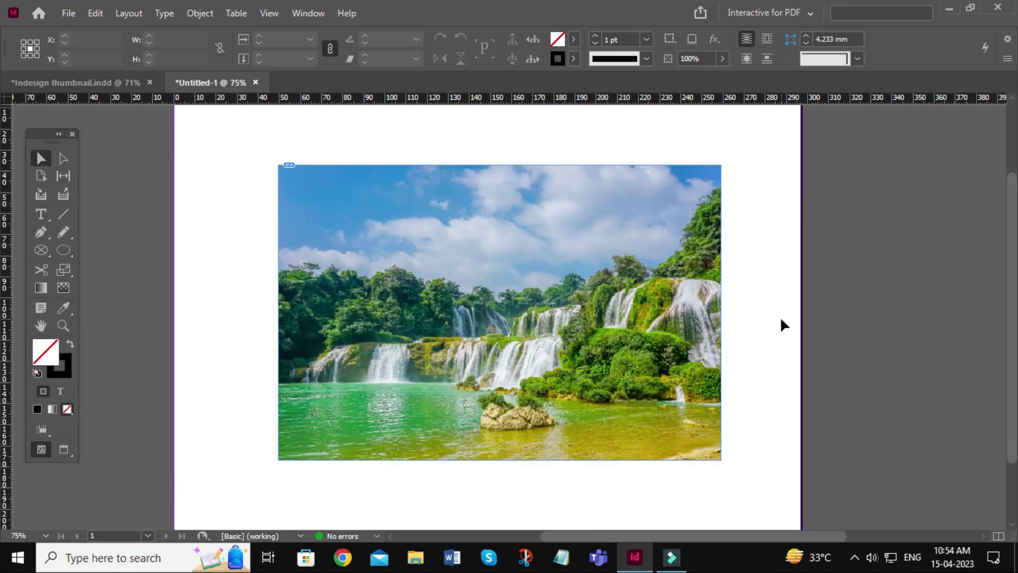
left_click(249, 255)
left_click(64, 251)
left_click(114, 265)
left_click_drag(220, 137, 767, 492)
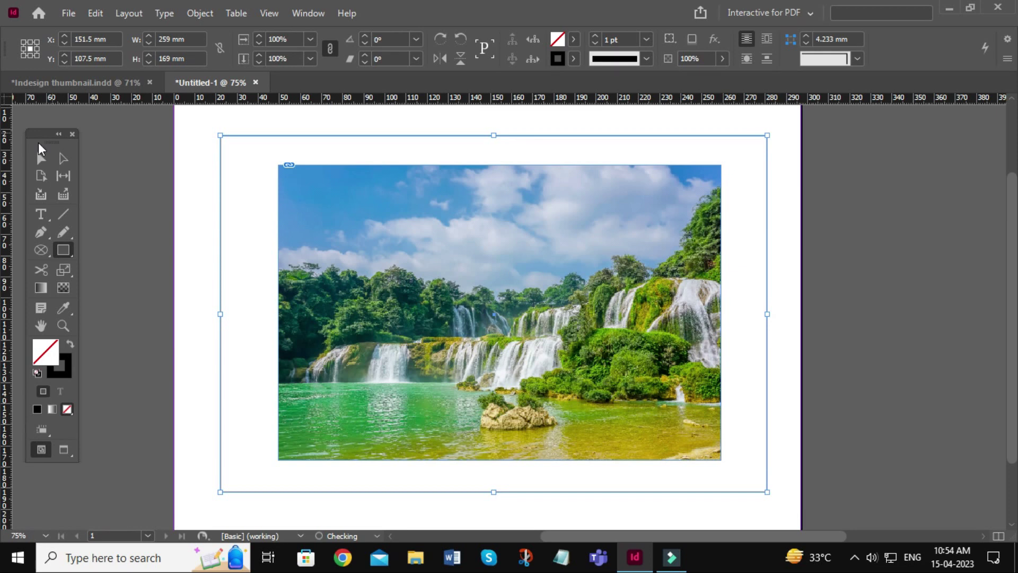
left_click(39, 160)
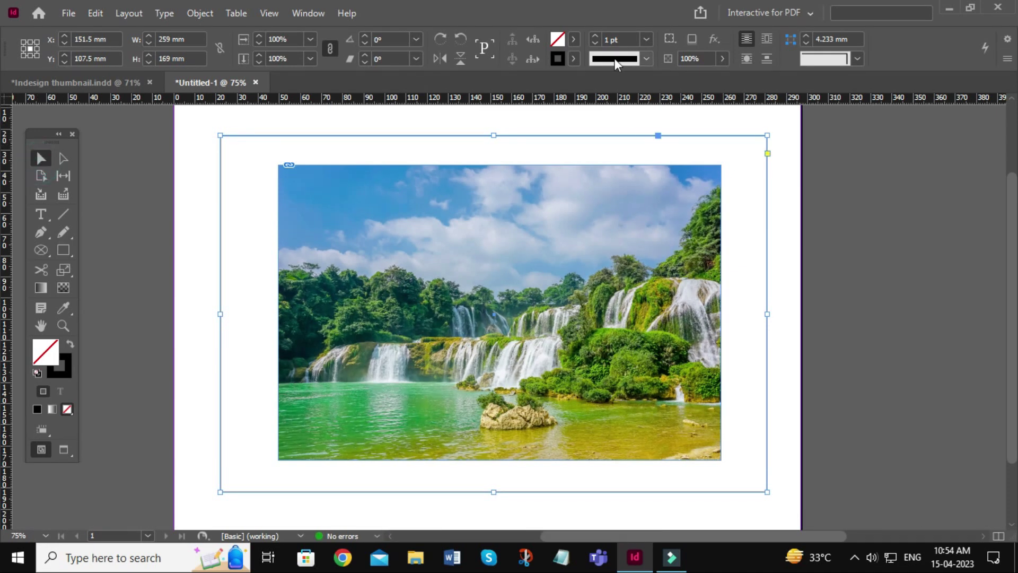
- Fill the rectangle with yellow C=0 M=0 Y=100 K=0 and send it behind the picture
left_click(575, 39)
left_click(434, 183)
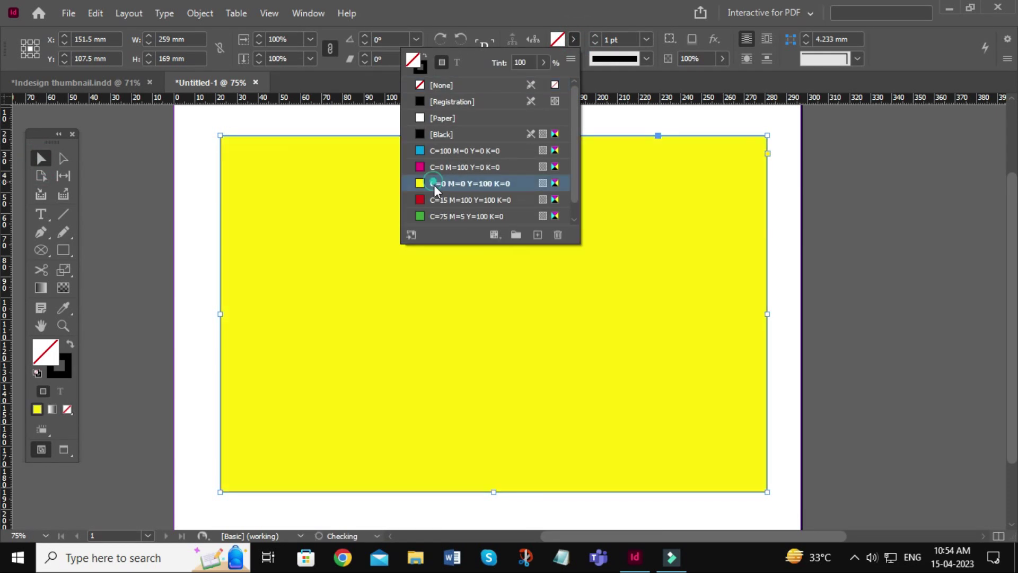
left_click(686, 270)
key("ctrl+shift+bracketleft")
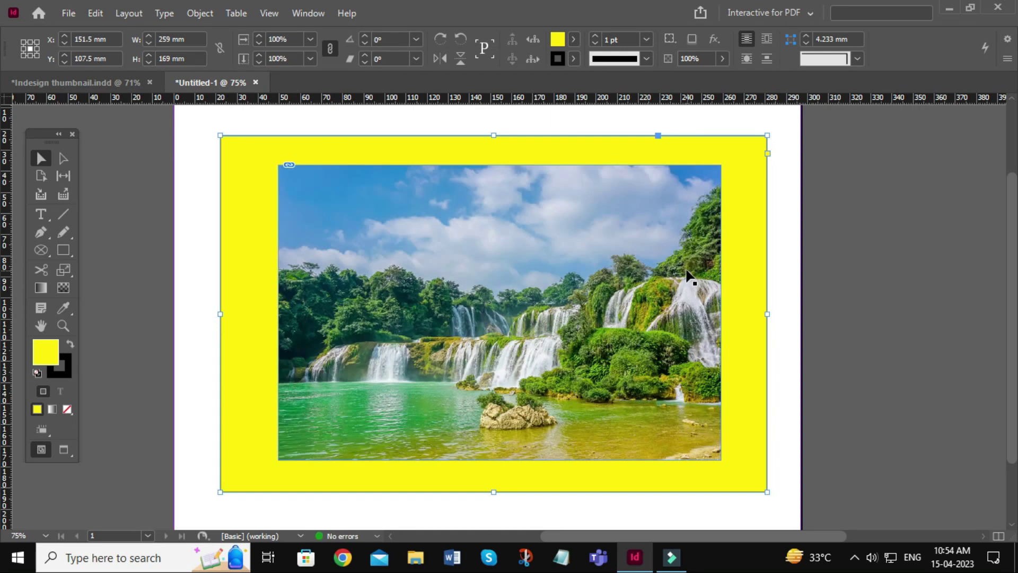
- Deselect the rectangle and switch the page to the Preview screen mode
left_click(817, 286)
key("ctrl+equal")
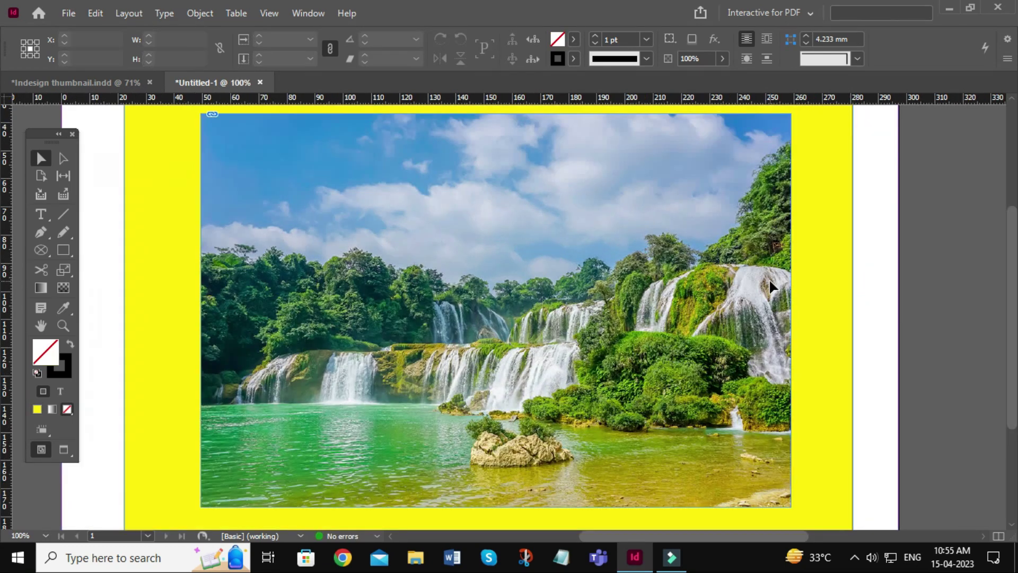
key("ctrl+minus")
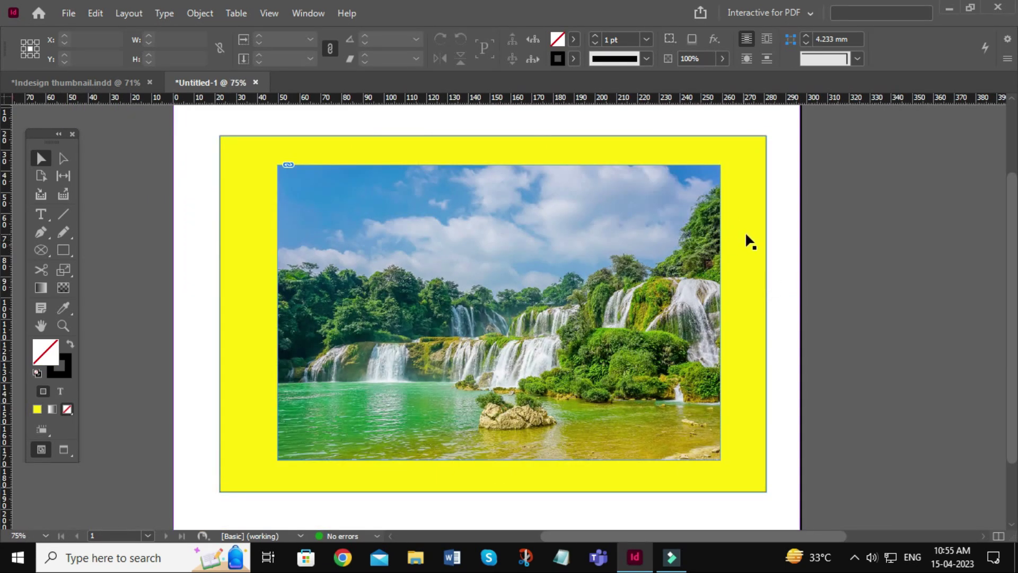
key("w")
- Add a Basic Feather effect to the waterfall picture's frame with the preview kept in sight
left_click(648, 233)
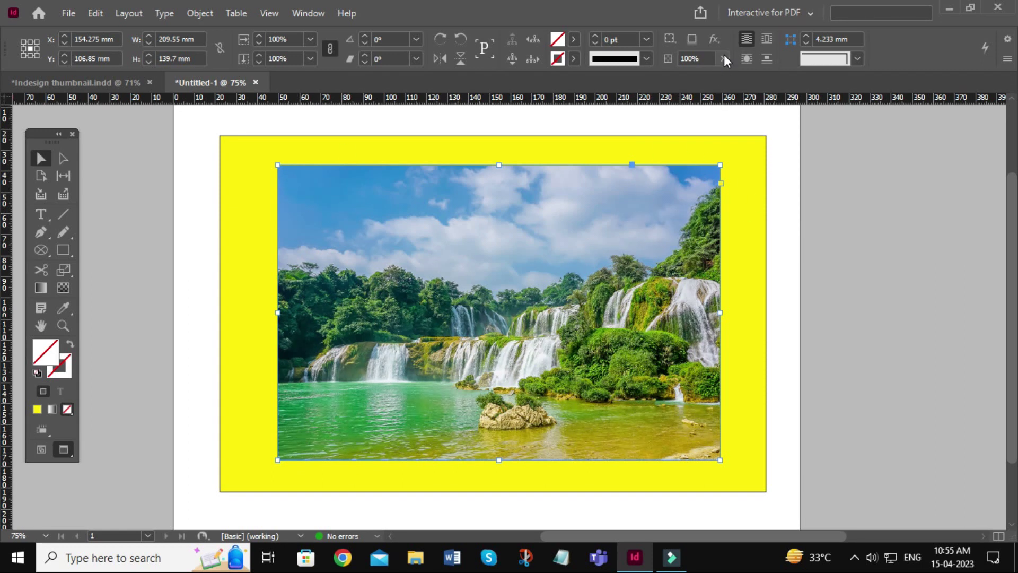
left_click(719, 39)
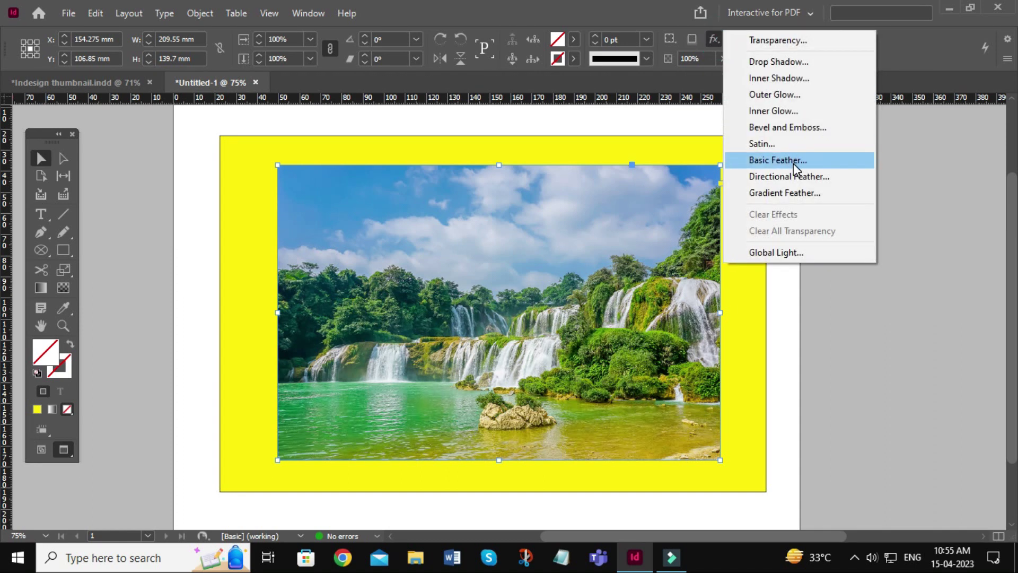
left_click(777, 161)
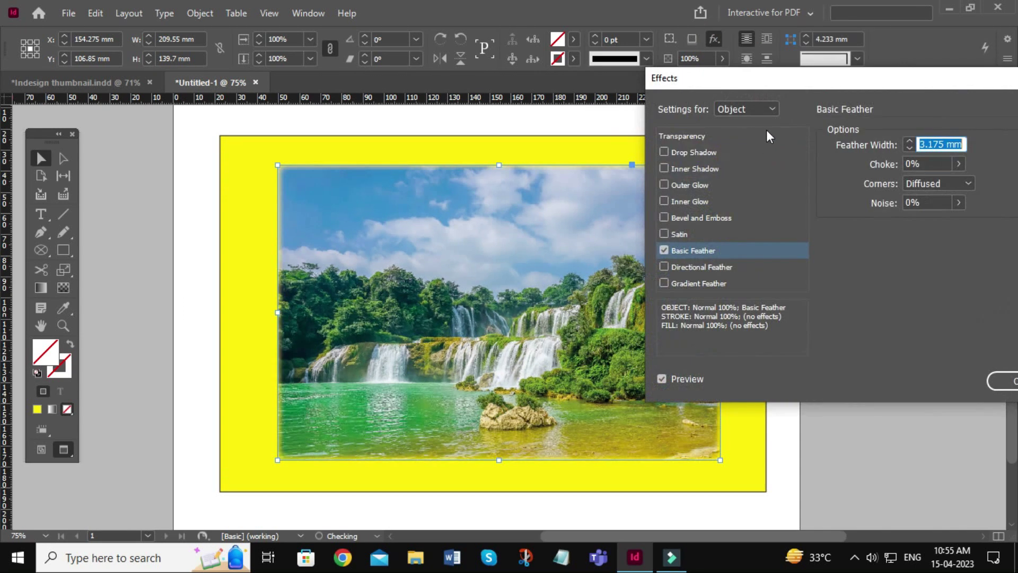
left_click_drag(805, 84, 711, 311)
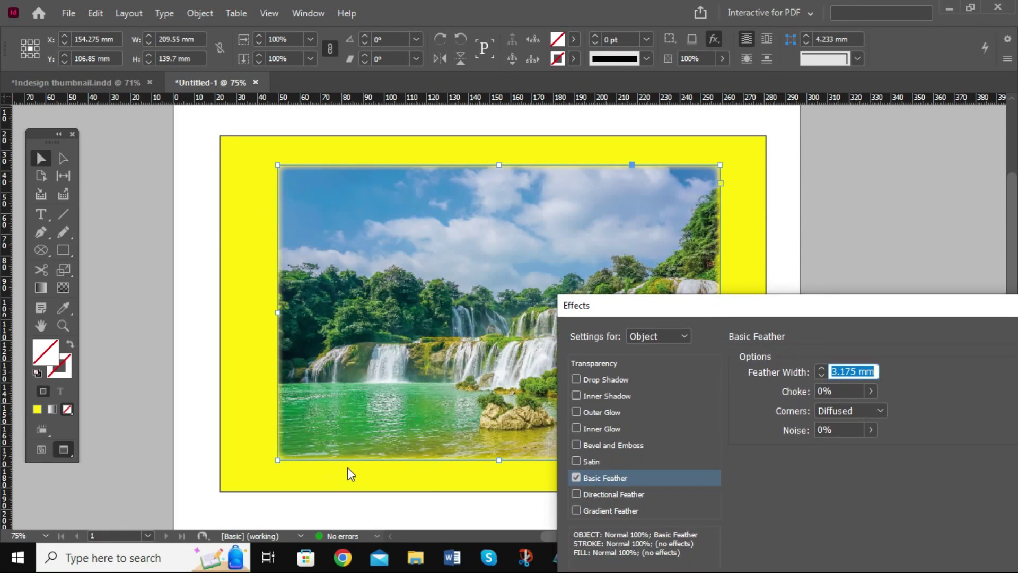
left_click_drag(659, 306, 460, 202)
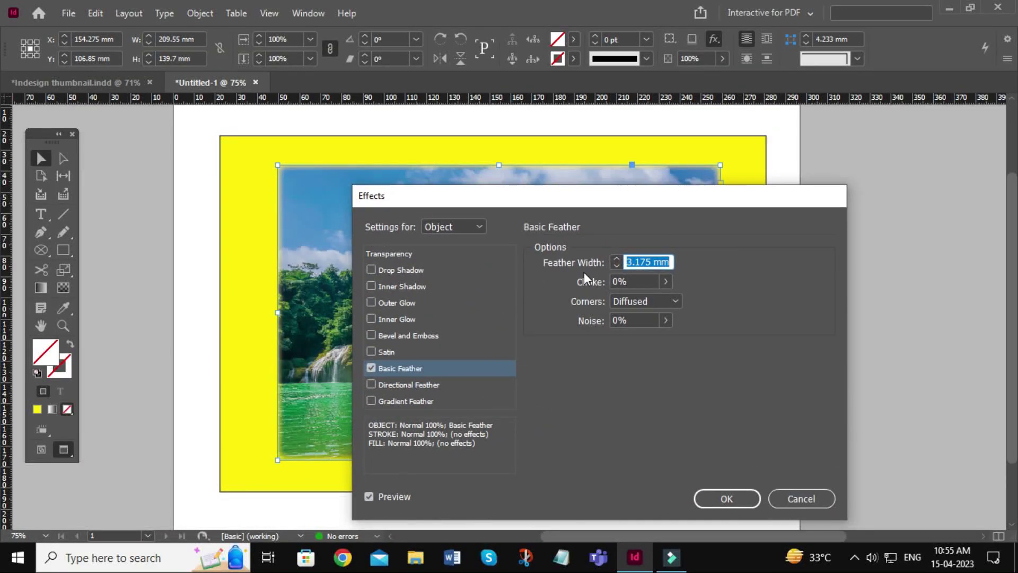
left_click_drag(562, 199, 565, 240)
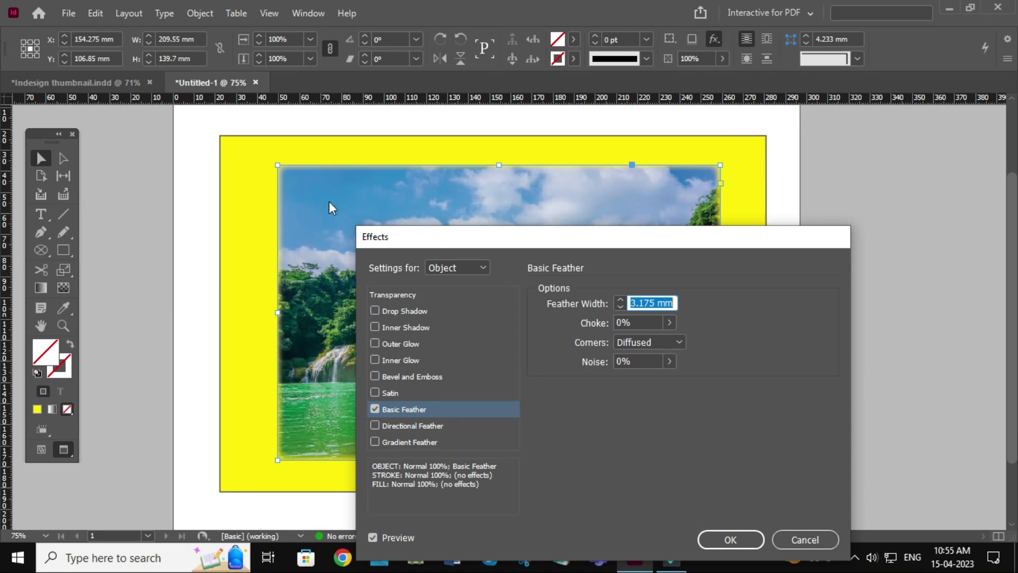
- Increase the picture's feather width to 13 mm and inspect the softened edges
left_click(652, 304)
left_click(621, 299)
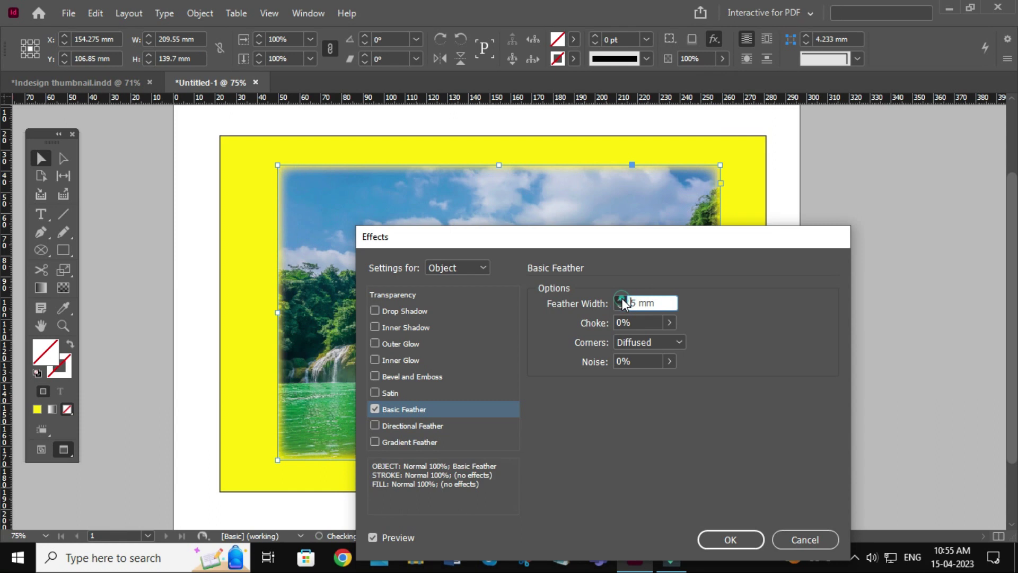
left_click(621, 299)
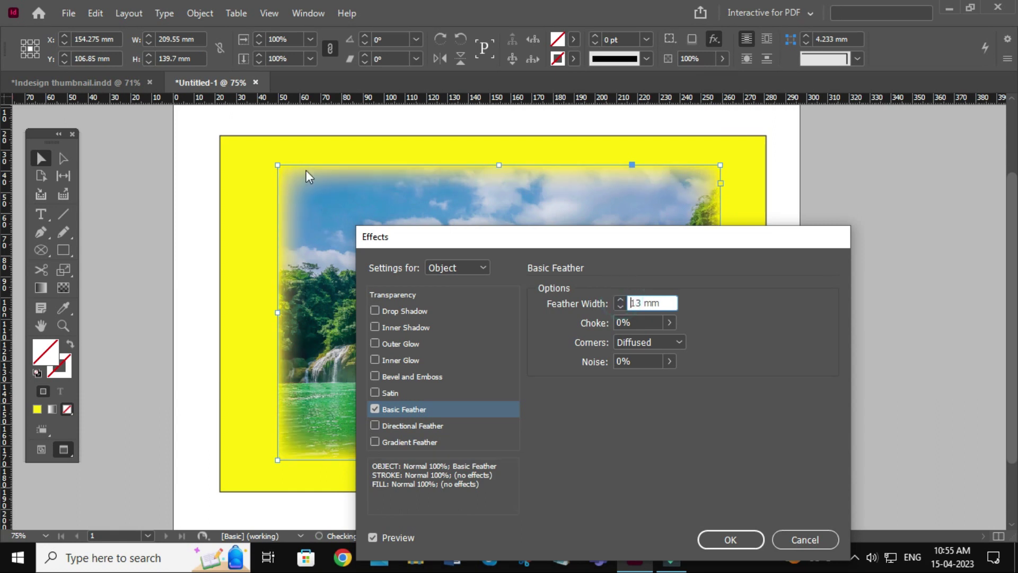
left_click_drag(411, 240, 633, 181)
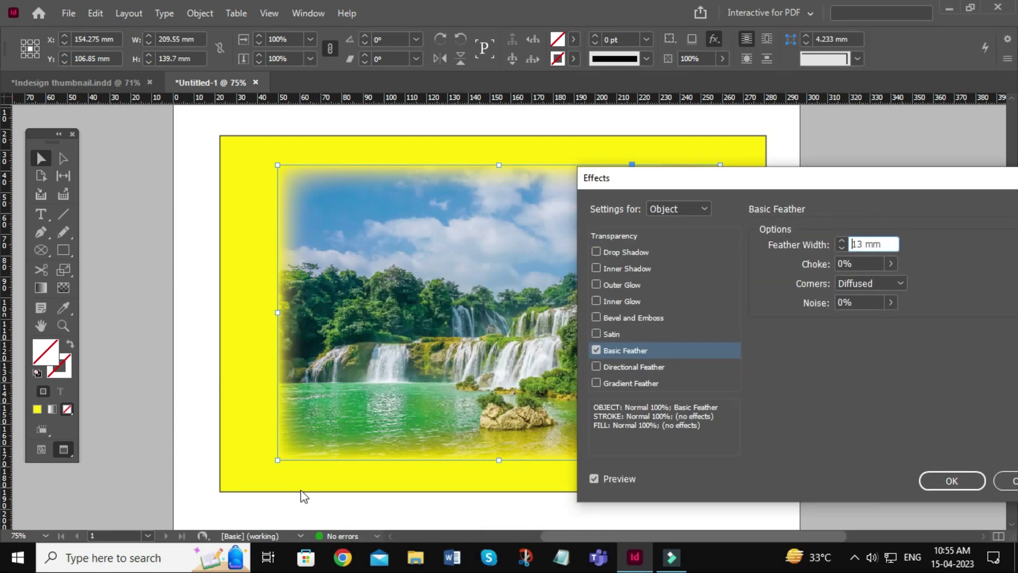
- Set the picture's feather width to 20 mm, apply the effect and deselect the picture
left_click(842, 242)
left_click_drag(853, 178, 819, 180)
left_click(855, 245)
triple_click(827, 242)
type("20 mm")
key("Tab")
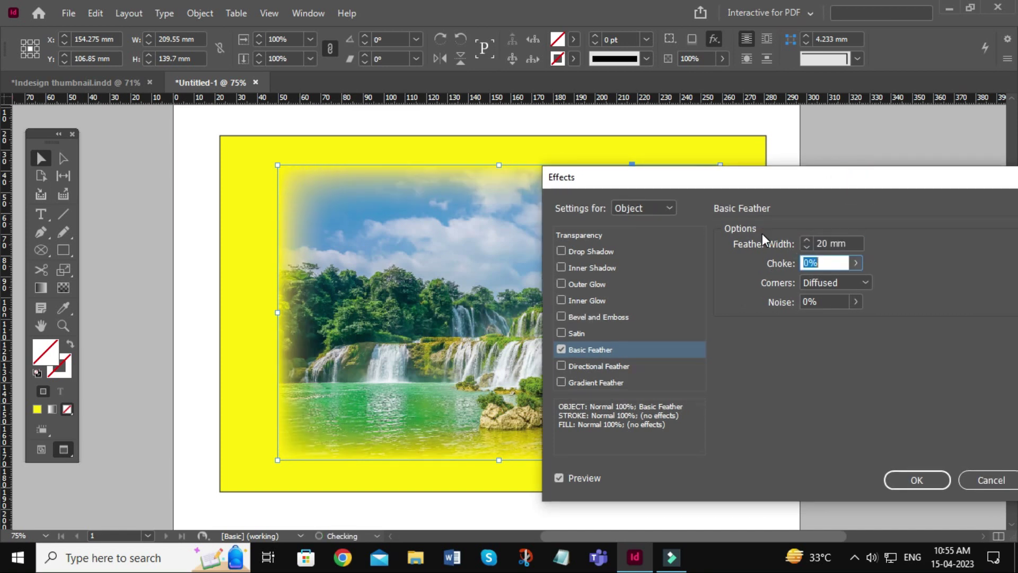
left_click_drag(618, 177, 675, 453)
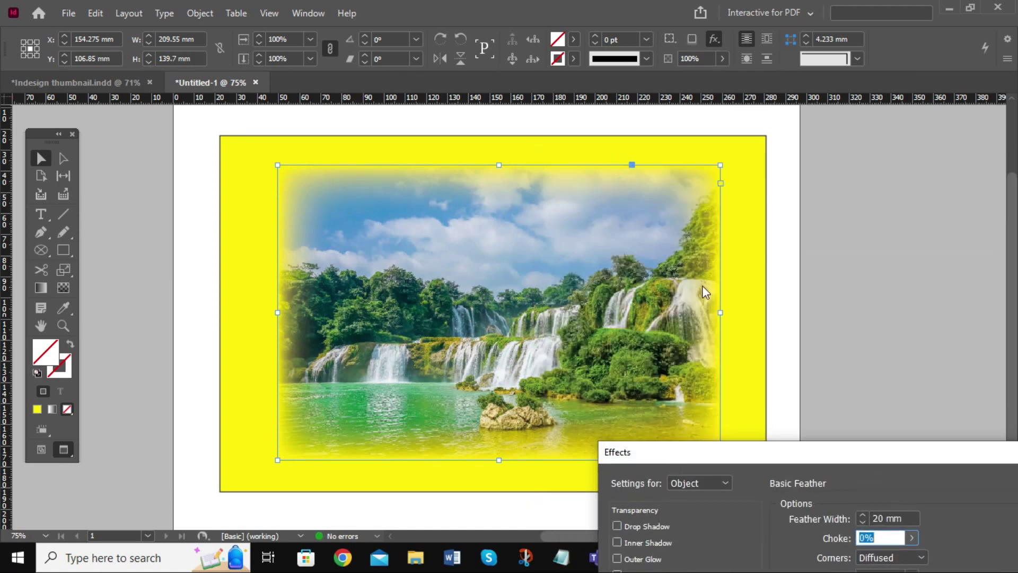
left_click_drag(815, 459, 568, 128)
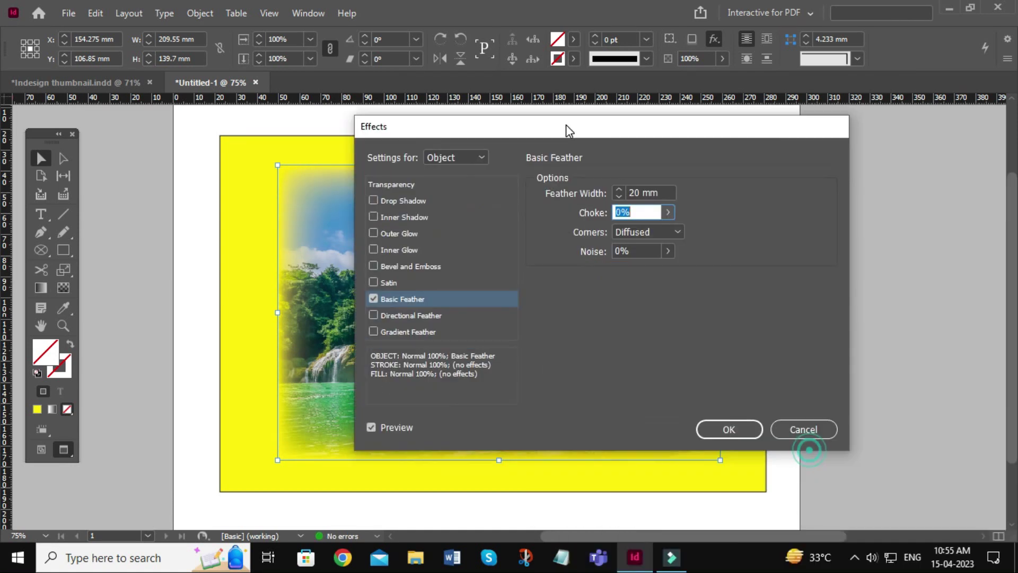
left_click(759, 428)
left_click(846, 417)
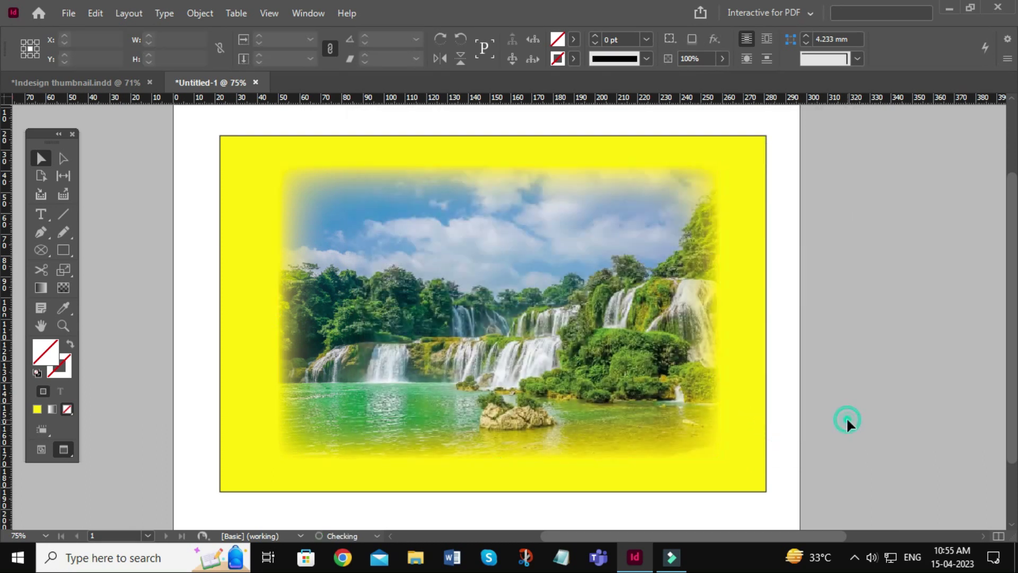
- Reopen the picture's Basic Feather settings and apply a feather width of 40 mm
left_click(484, 311)
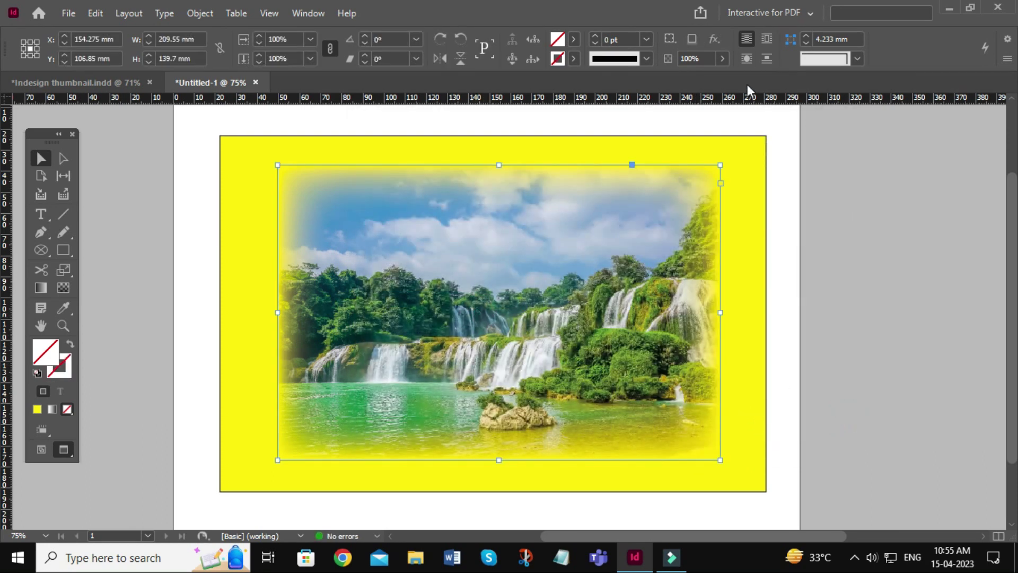
left_click(715, 39)
left_click(784, 162)
left_click_drag(664, 140, 836, 229)
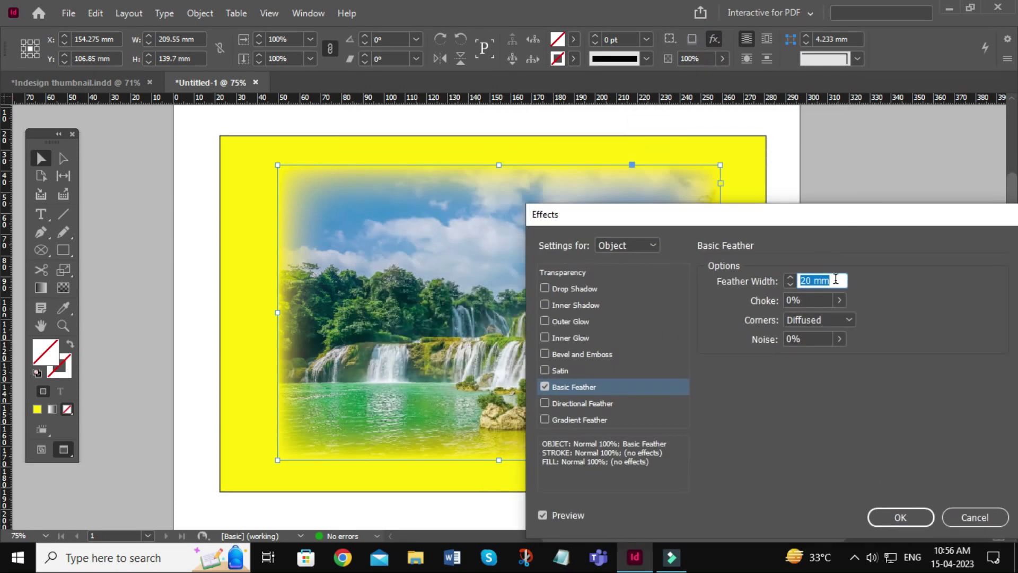
type("40")
key("Tab")
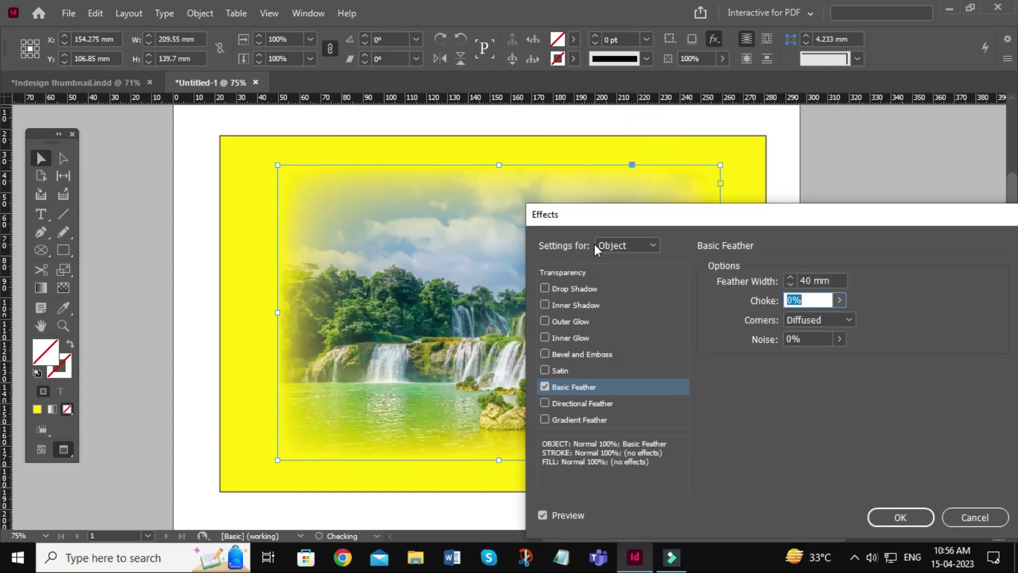
left_click(901, 517)
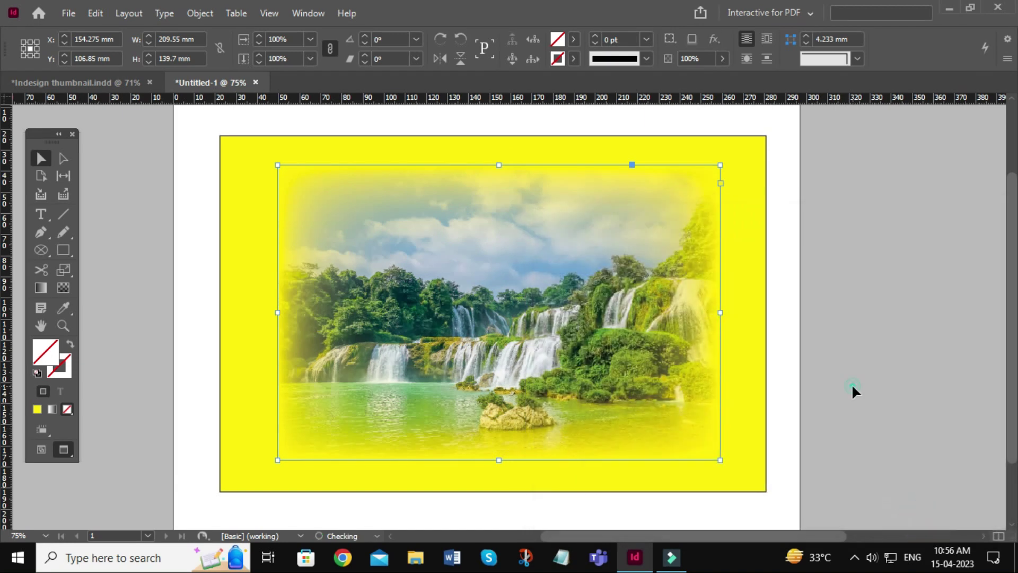
left_click(852, 391)
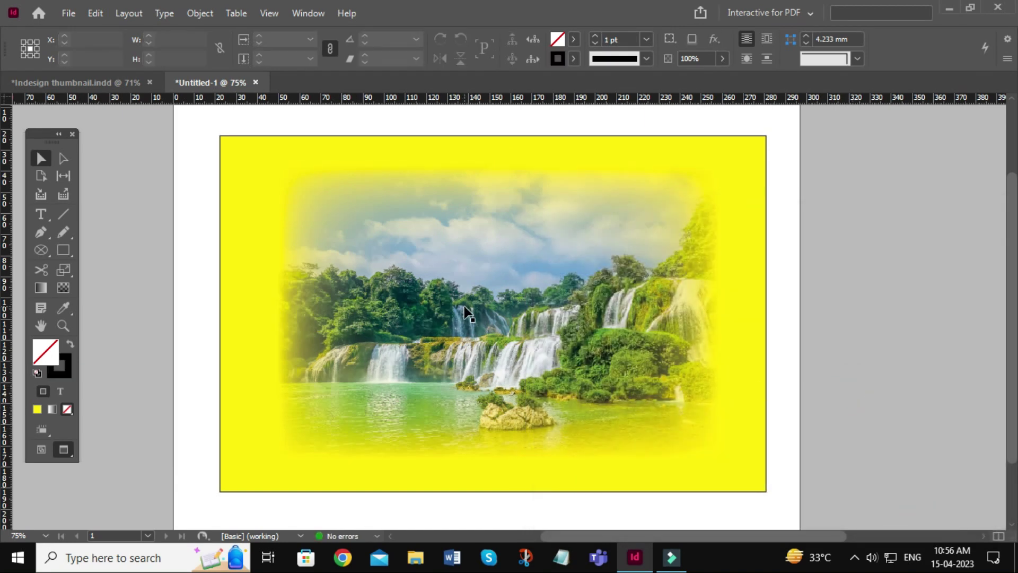
- Add a Basic Feather effect to the graphic inside the picture frame
left_click(522, 305)
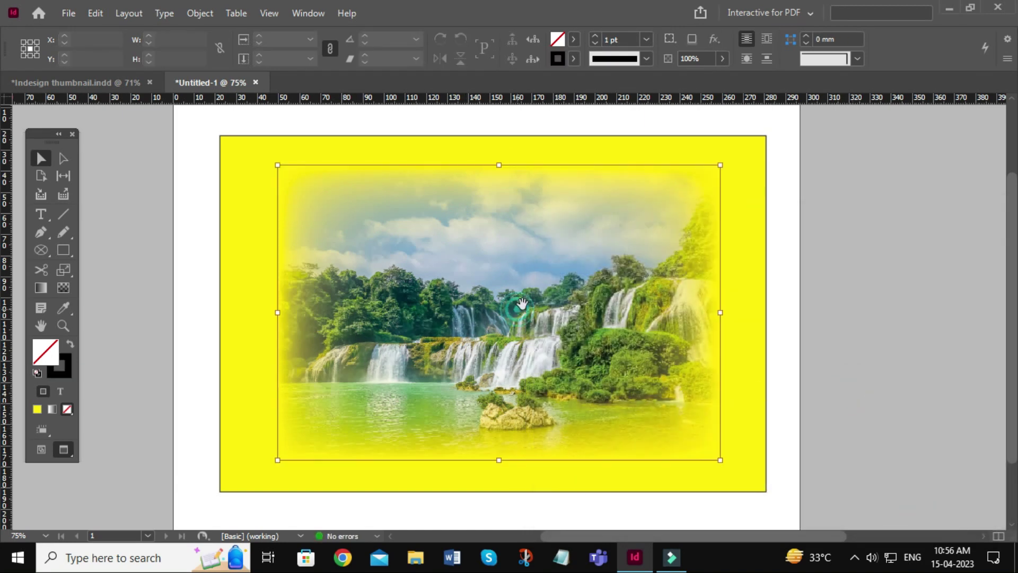
left_click(715, 39)
left_click(784, 160)
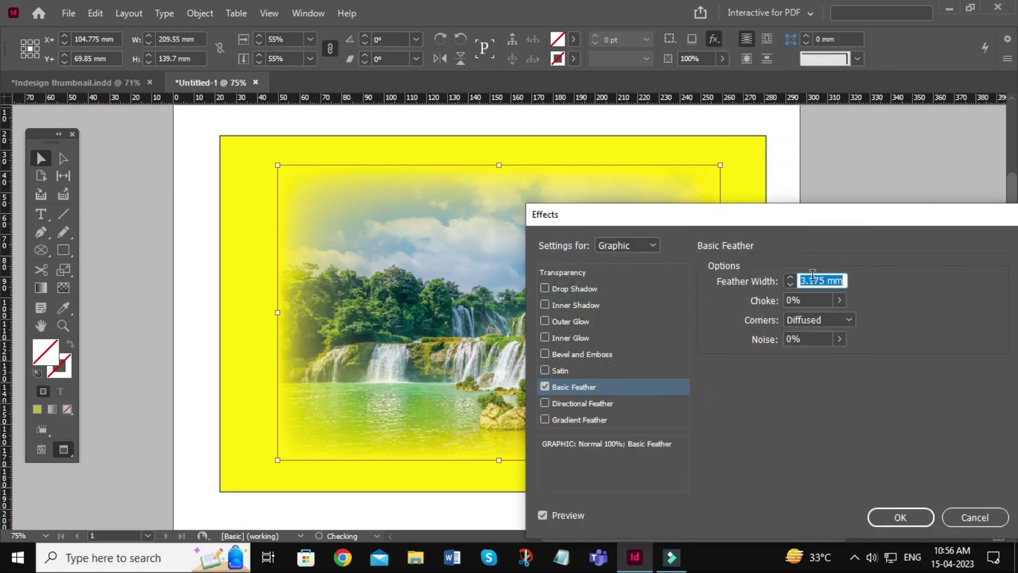
- Try a choke of 65% on the graphic's feather and return it to 0%
left_click(842, 300)
left_click_drag(762, 319, 815, 314)
left_click_drag(634, 212, 790, 110)
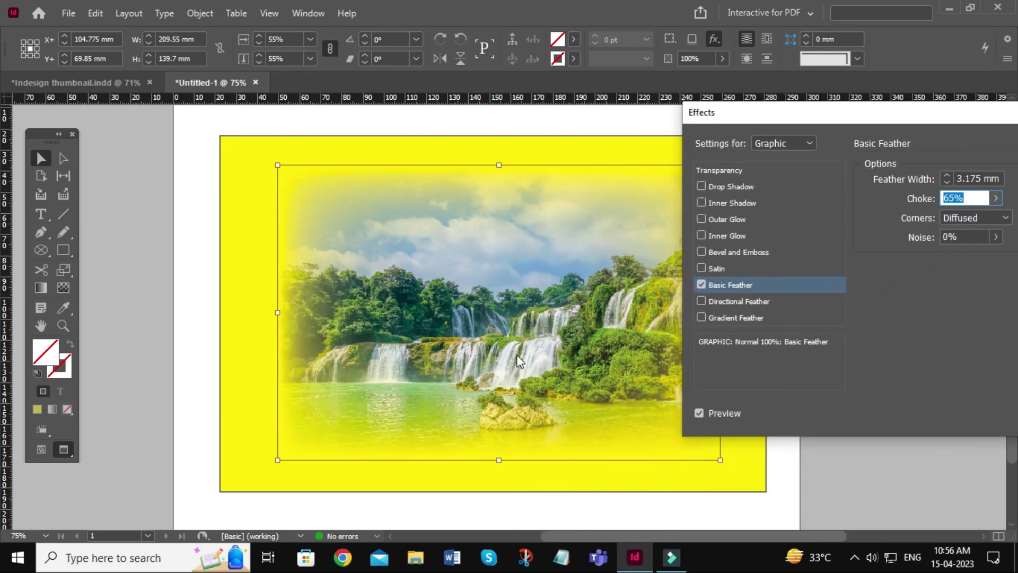
left_click(996, 198)
left_click_drag(970, 217, 876, 236)
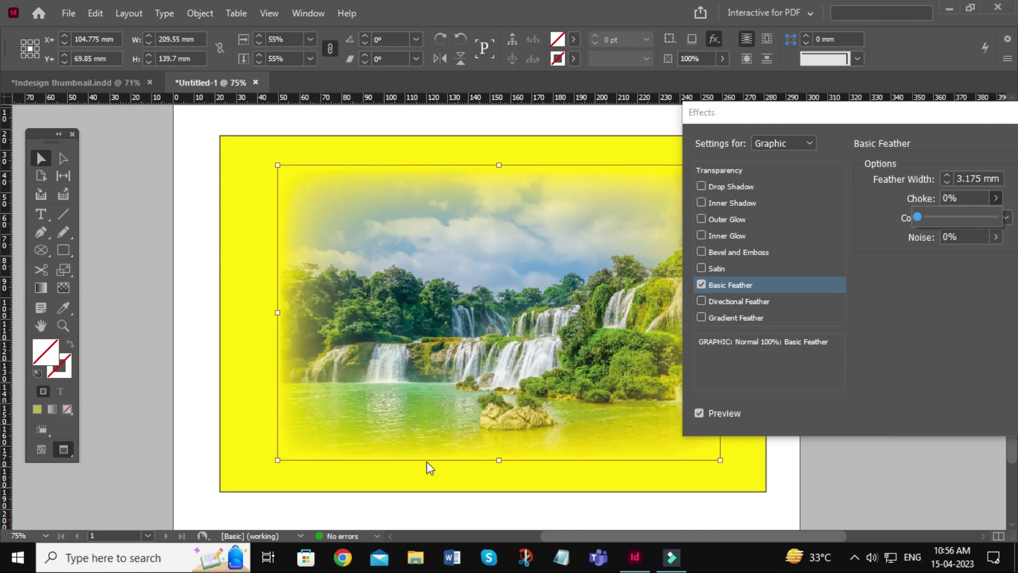
- Try the Sharp and Rounded corner options on the graphic's feather and return the corners to Diffused
left_click_drag(924, 126, 865, 109)
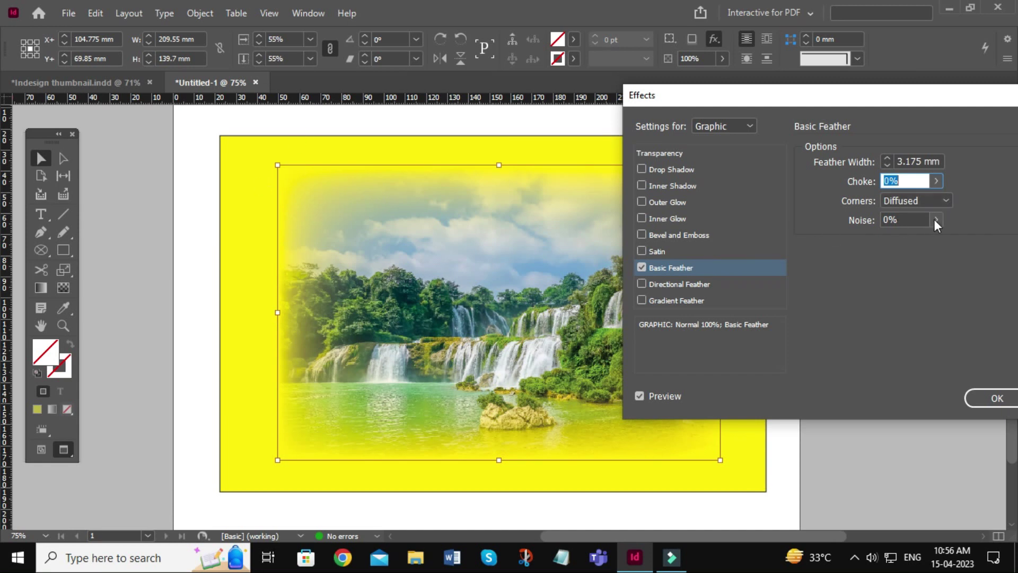
left_click(946, 199)
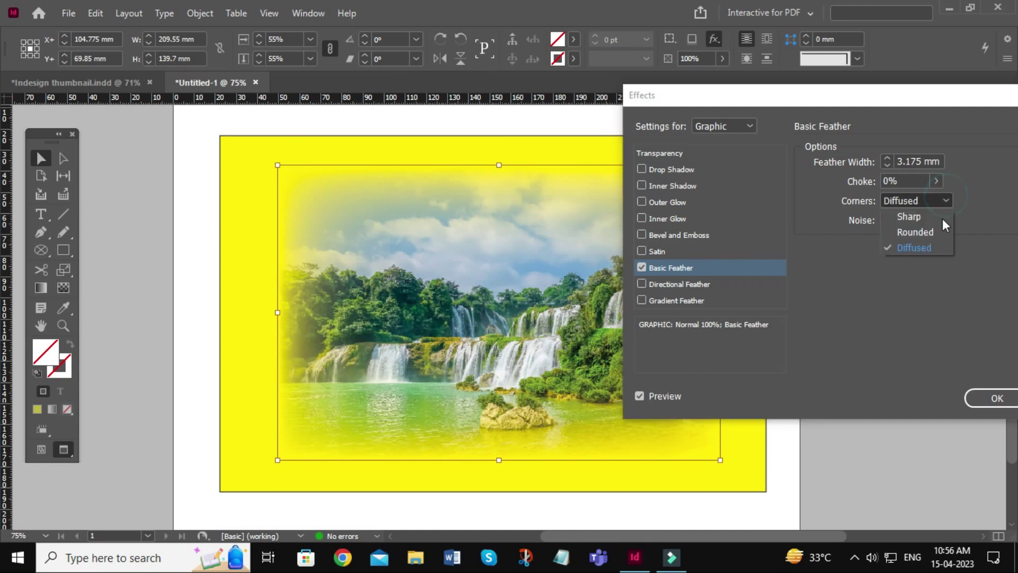
left_click(915, 217)
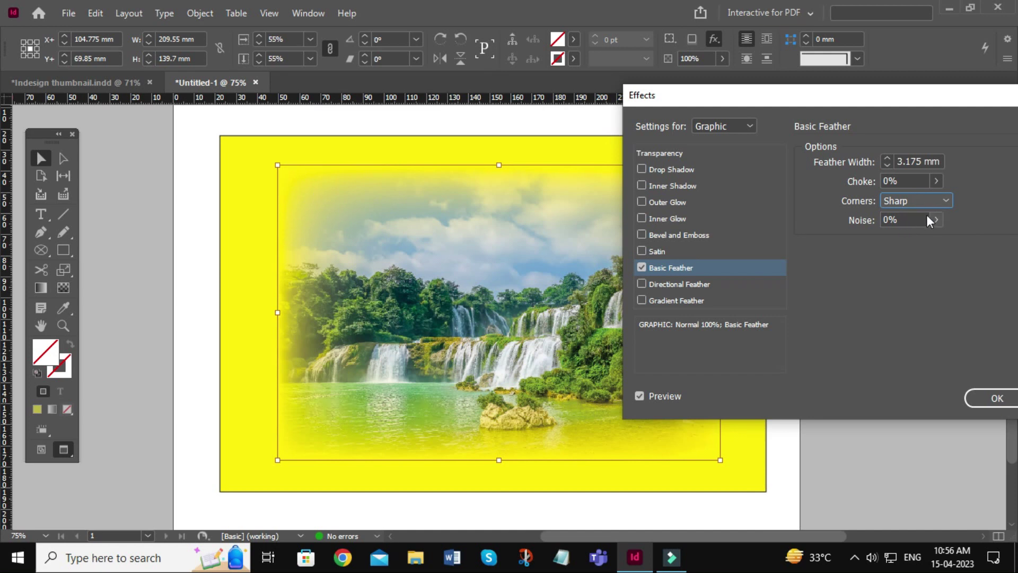
left_click(946, 200)
left_click(921, 232)
left_click(949, 201)
left_click(923, 248)
- Try the noise setting on the graphic's feather, apply the effect settings and deselect the picture
left_click(933, 220)
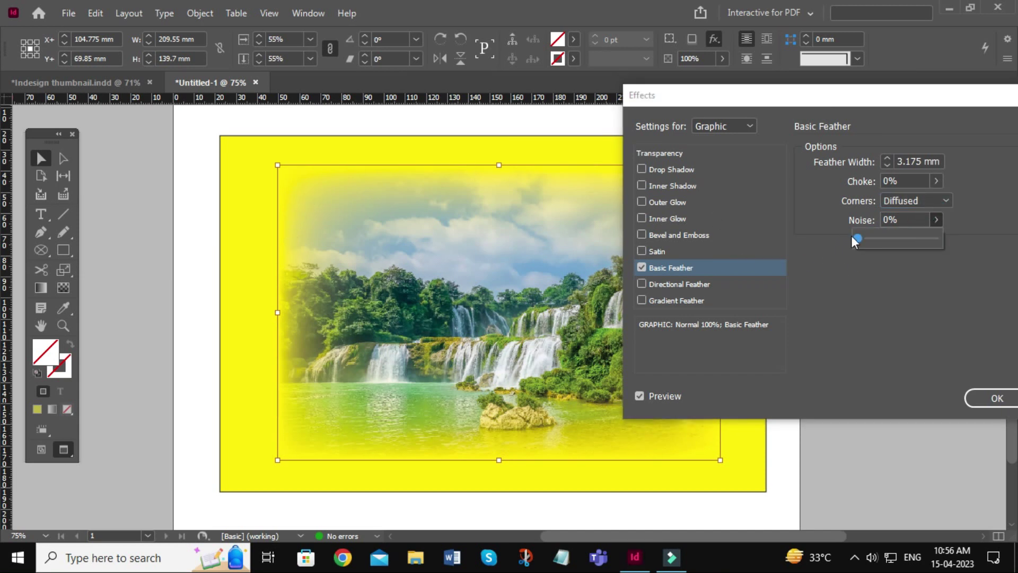
left_click_drag(858, 234, 920, 234)
left_click_drag(878, 97, 641, 73)
left_click(761, 375)
left_click(919, 320)
- Delete the feathered picture and place the waterfall image again at about 213 × 142 mm over the yellow rectangle
left_click(659, 296)
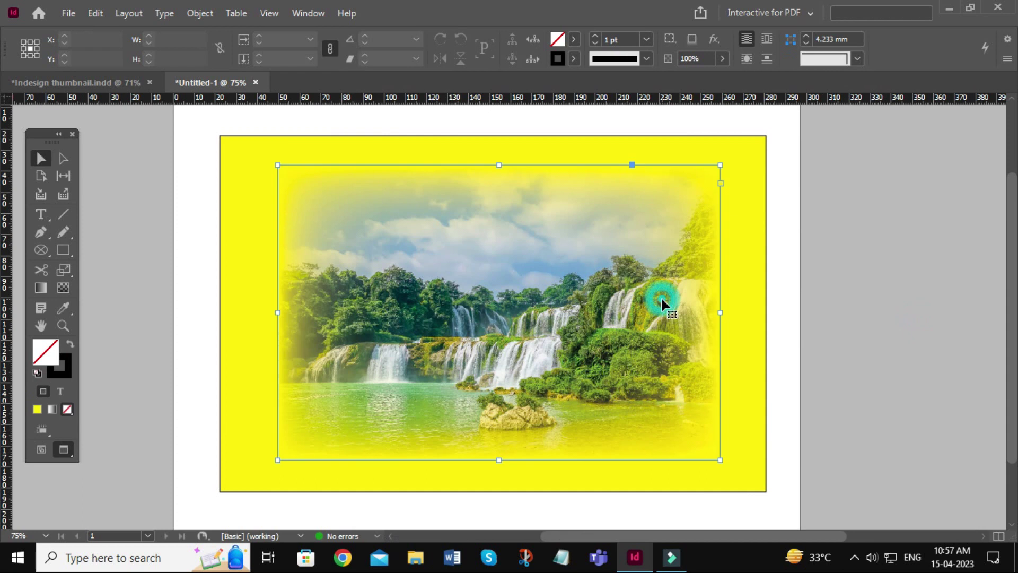
key("Delete")
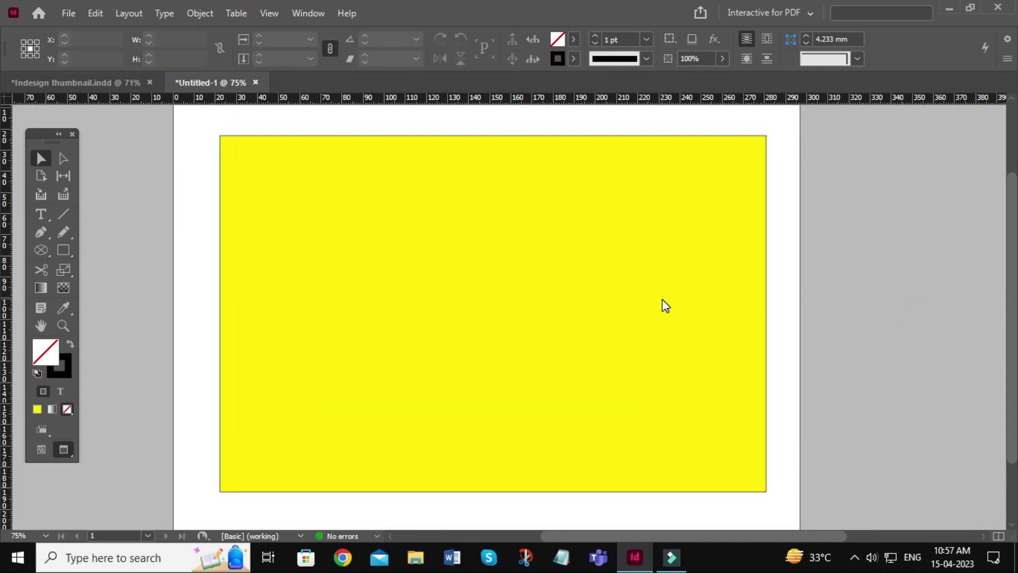
key("ctrl+d")
left_click(467, 212)
left_click(615, 451)
left_click_drag(277, 177, 694, 420)
- Add a Basic Feather effect to the new waterfall picture with a feather width of 20 mm
left_click(715, 39)
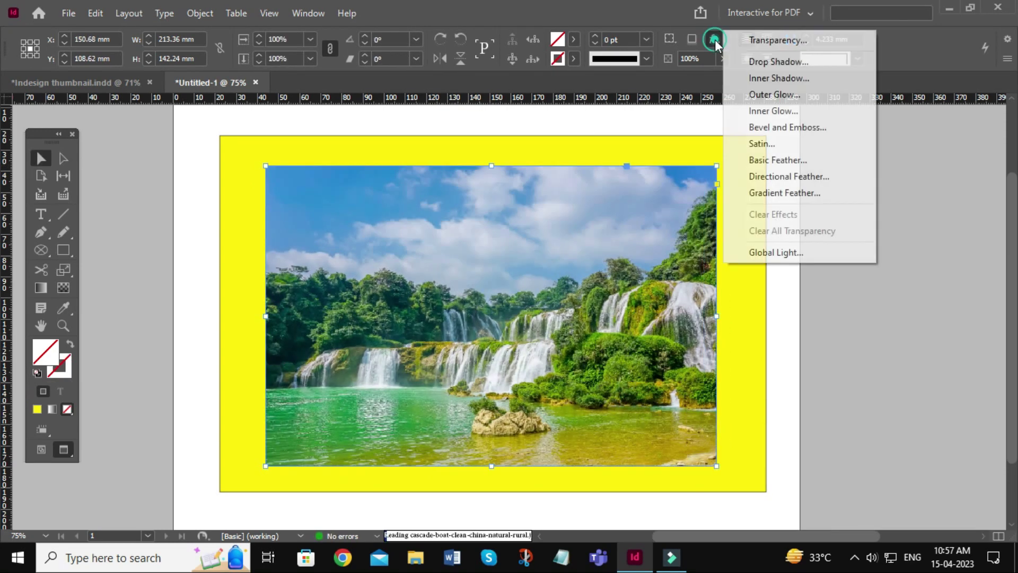
left_click(780, 160)
left_click_drag(617, 77, 796, 71)
left_click_drag(839, 131, 870, 132)
type("20")
key("Tab")
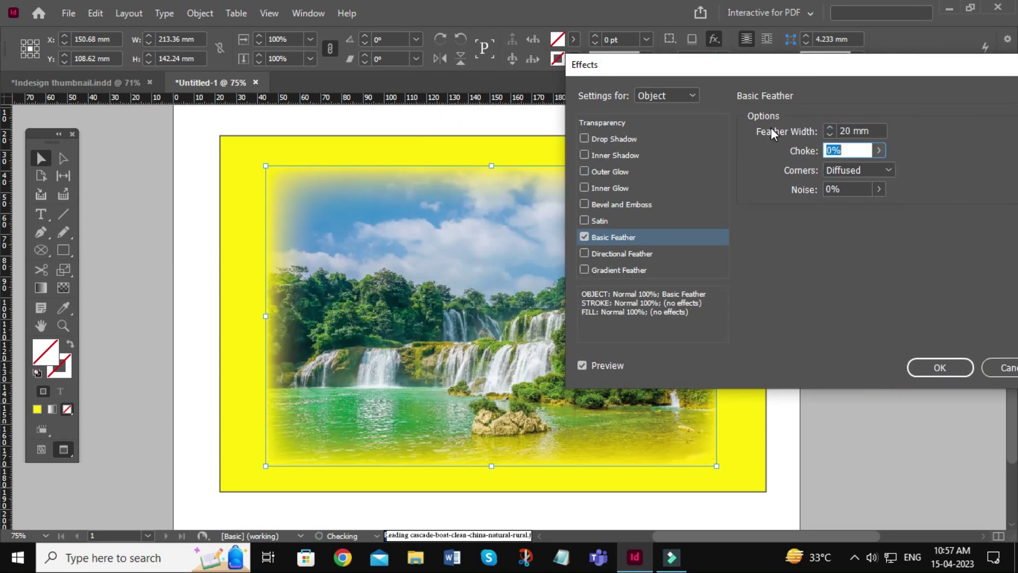
- Raise the picture's feather noise to 44% and on to 64%, apply the effect and deselect the picture
left_click(879, 190)
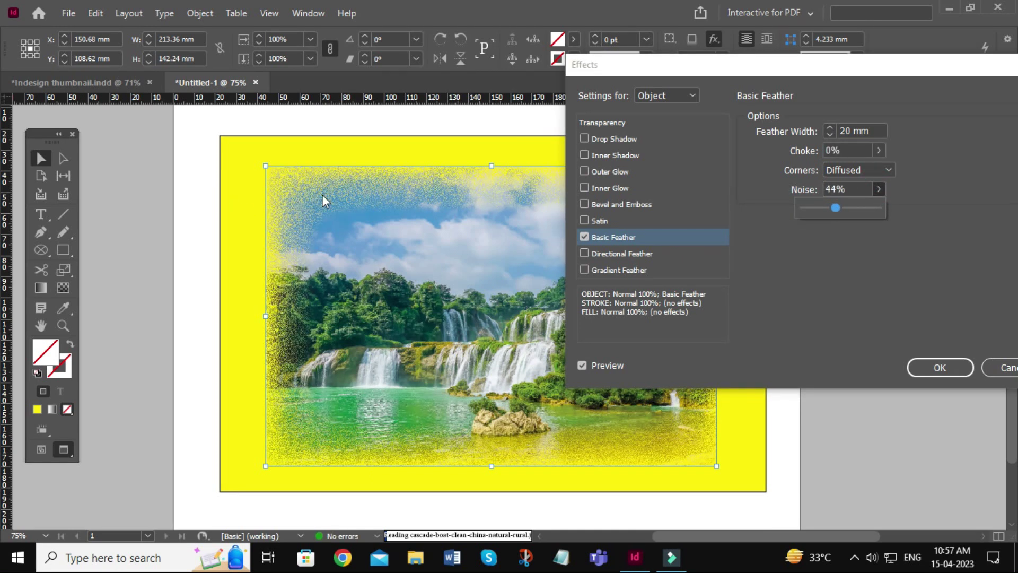
left_click_drag(836, 208, 852, 208)
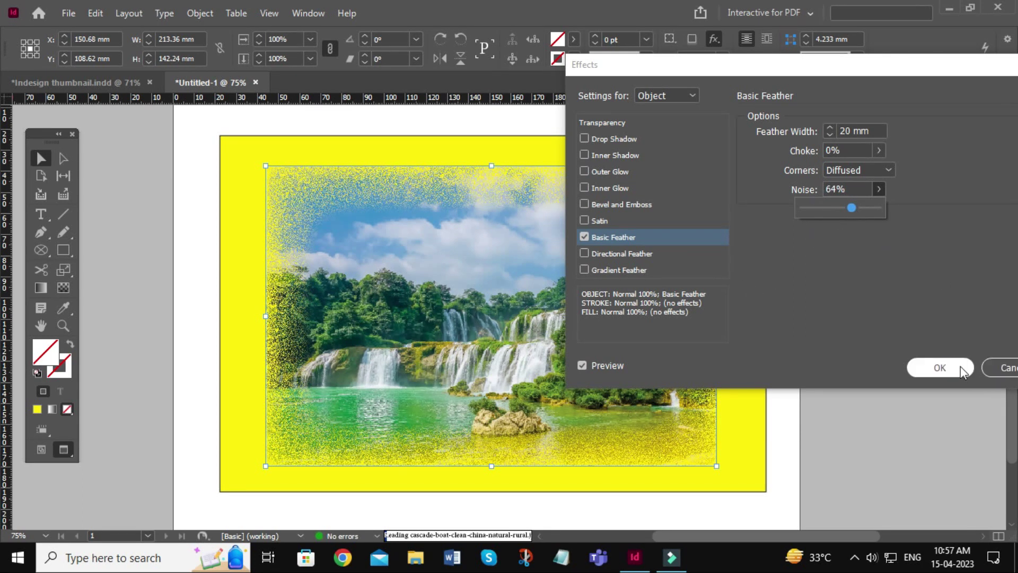
left_click(958, 367)
left_click(852, 388)
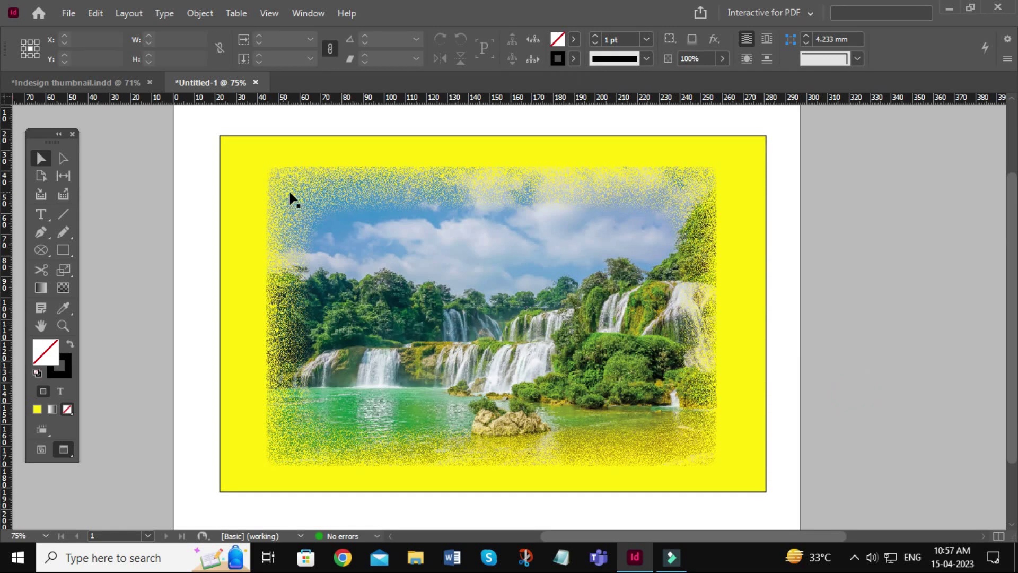
- Reopen the waterfall picture's Basic Feather settings and apply a feather width of 30 mm
left_click(657, 313)
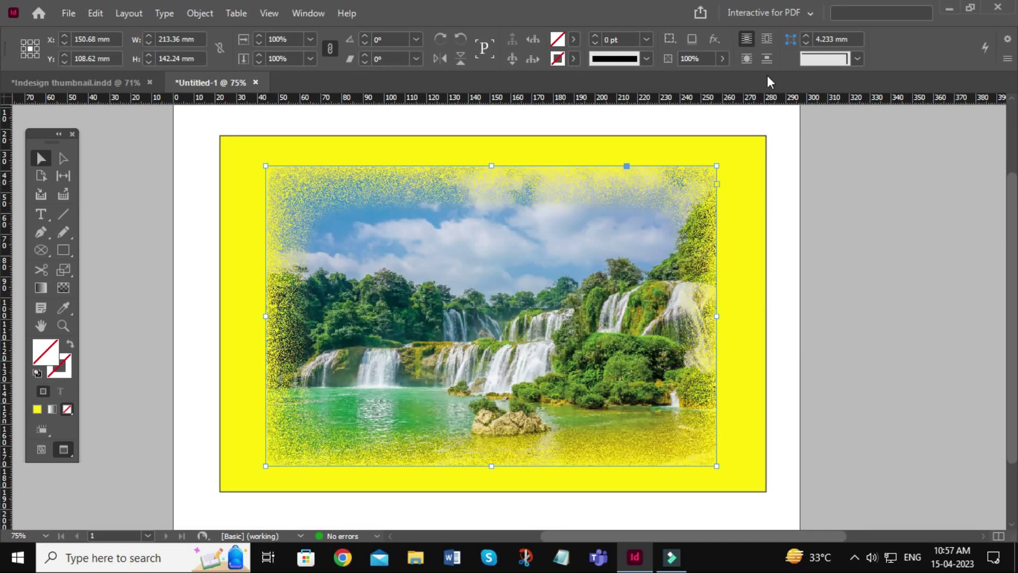
left_click(715, 40)
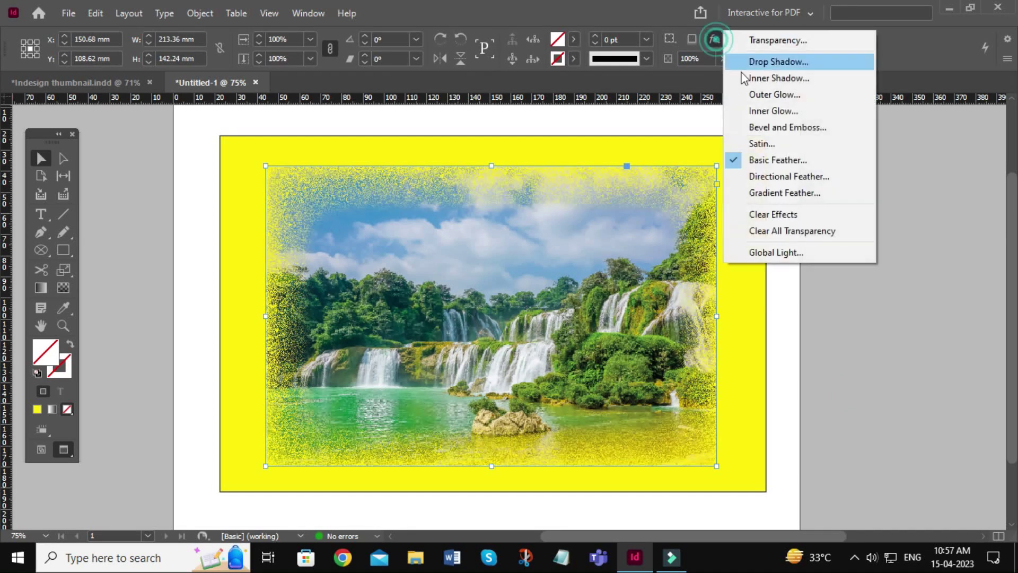
left_click(768, 160)
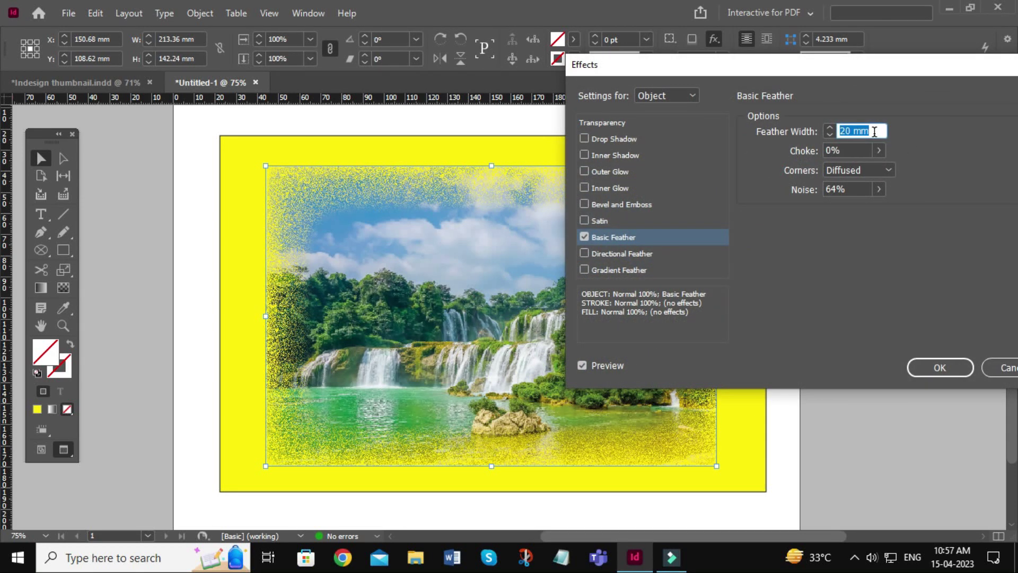
left_click(831, 128)
left_click(830, 128)
left_click(831, 127)
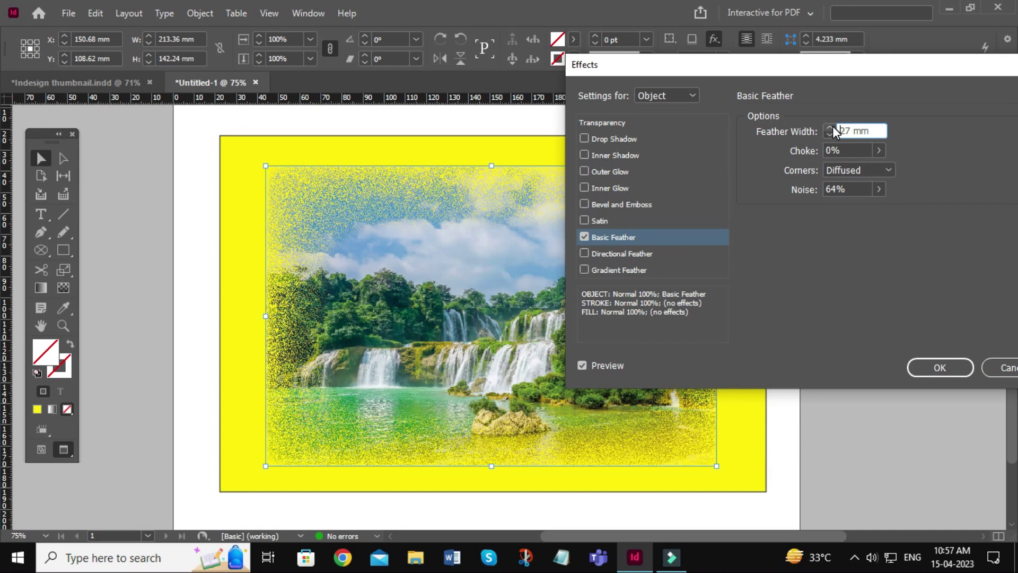
left_click(831, 128)
left_click(831, 127)
left_click(831, 128)
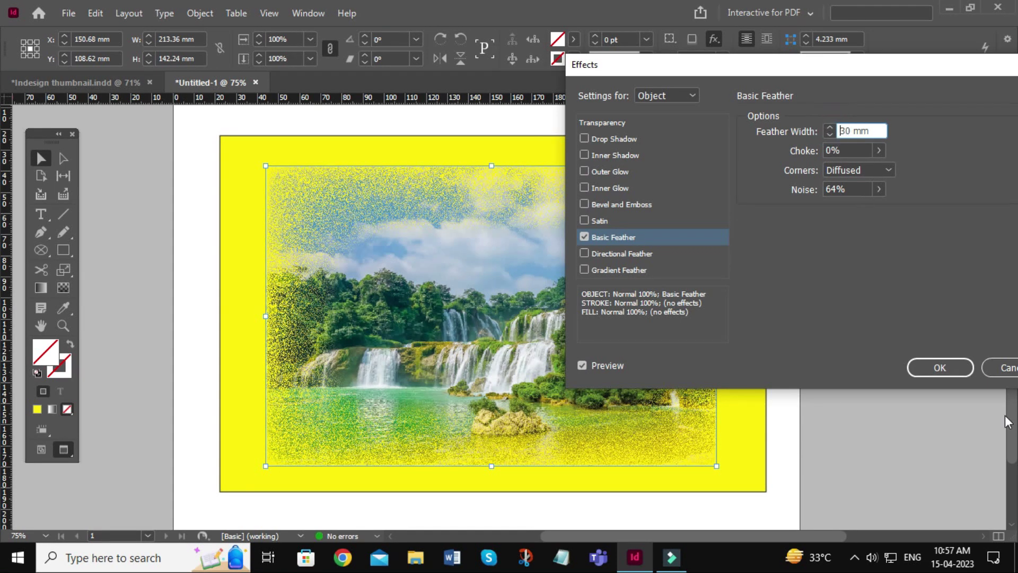
left_click(939, 368)
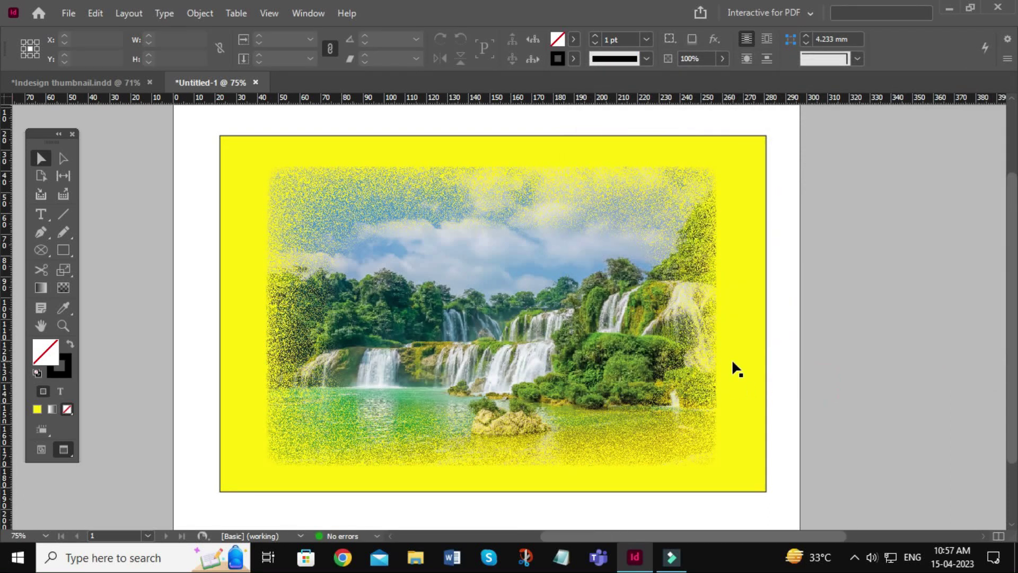
- Set the noise of the picture's Basic Feather to 0%, apply it and deselect the picture
left_click(669, 340)
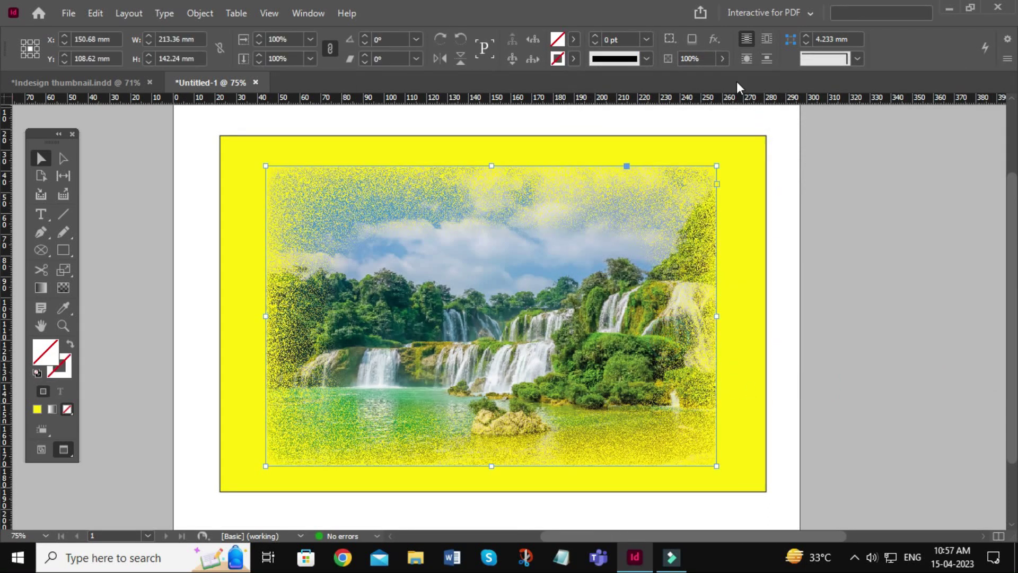
left_click(714, 40)
left_click(761, 159)
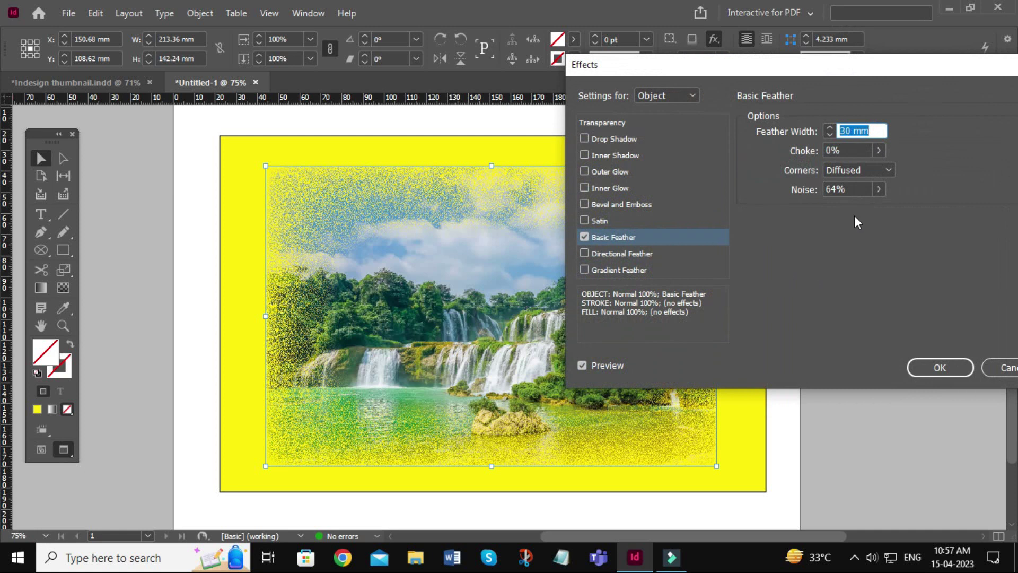
left_click(879, 190)
left_click_drag(852, 208, 724, 255)
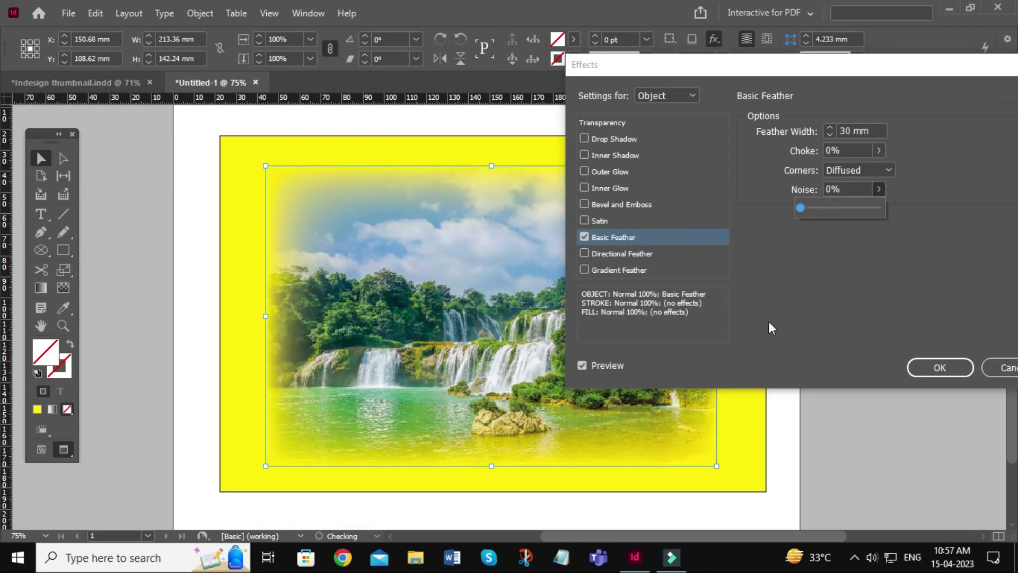
left_click(940, 367)
left_click(837, 407)
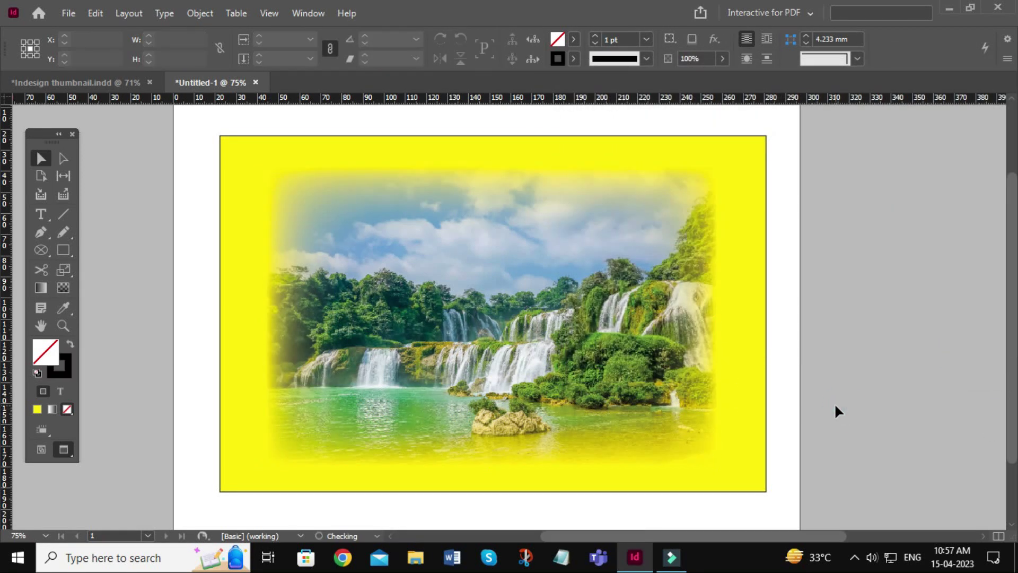
- Delete the waterfall picture and the yellow background rectangle from the page
left_click(659, 408)
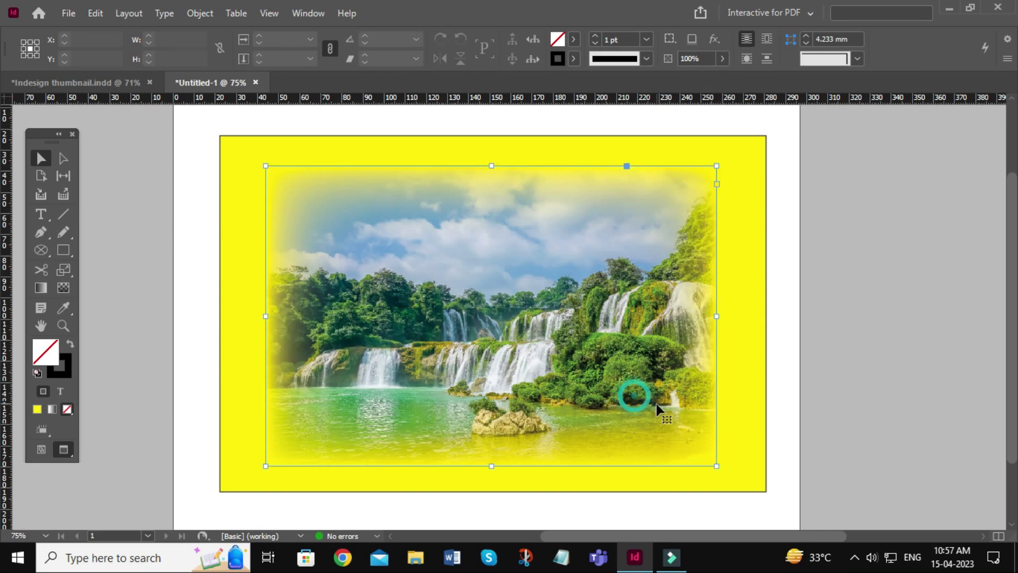
key("Delete")
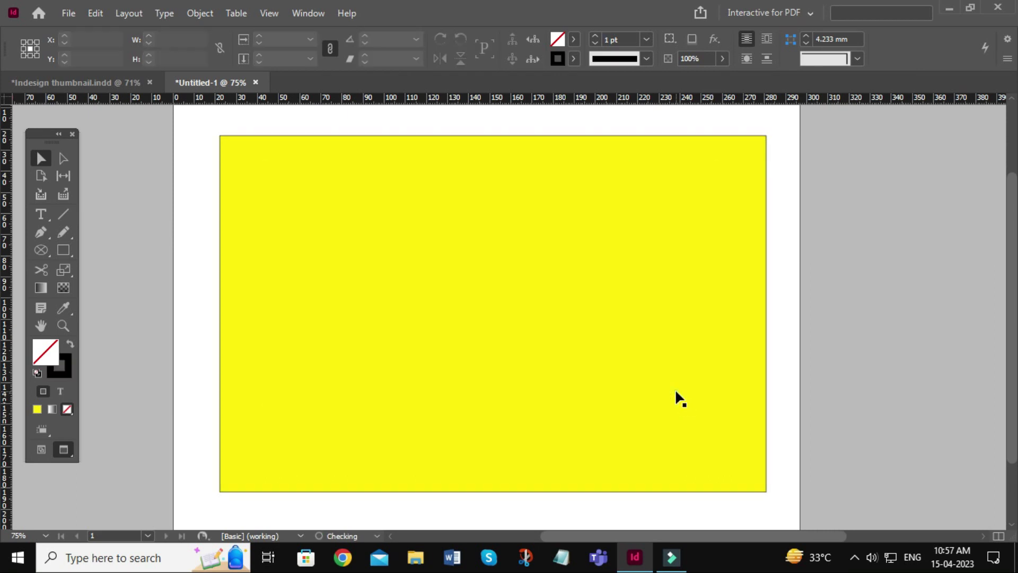
left_click(672, 392)
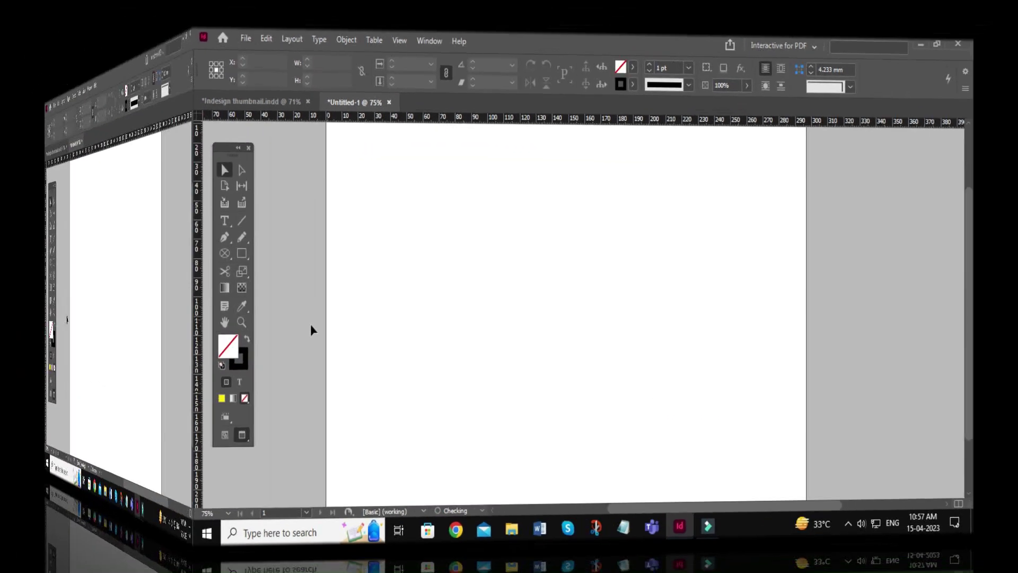
- Draw a circle about 146 mm in diameter on the empty page and enlarge it to about 164 mm
left_click_drag(124, 267, 75, 253)
left_click_drag(76, 252, 134, 278)
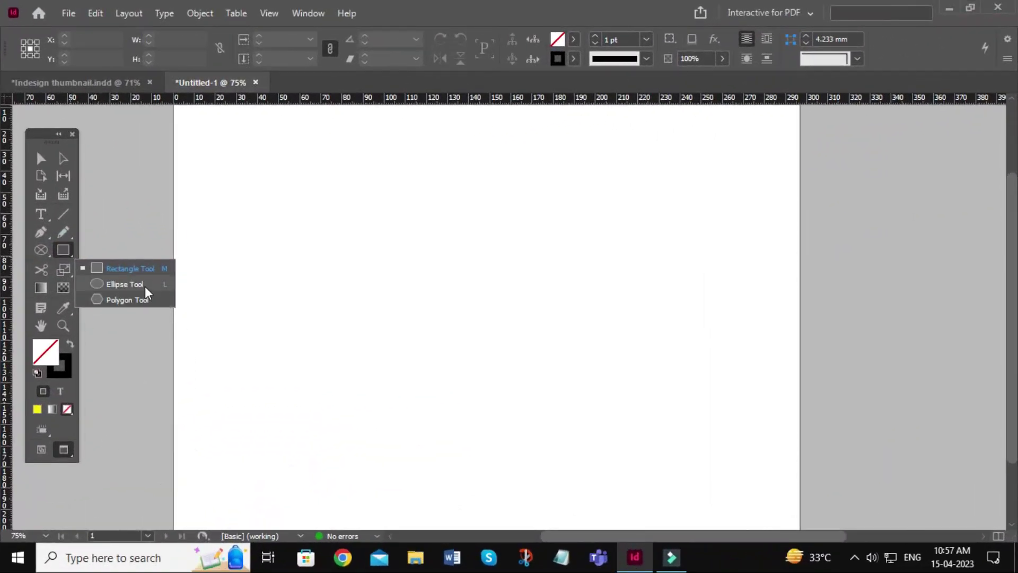
left_click_drag(351, 179, 748, 489)
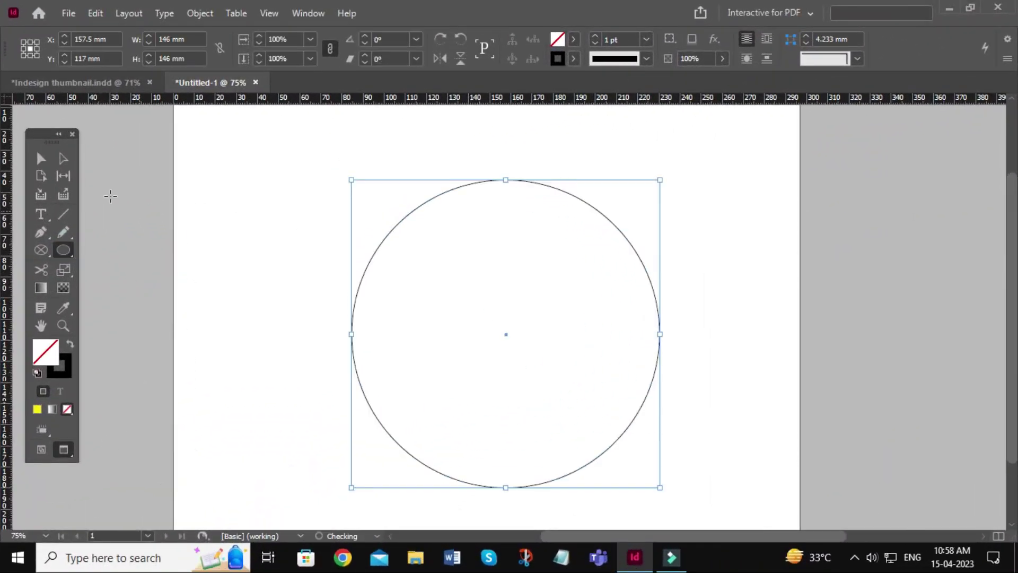
left_click(41, 158)
left_click_drag(349, 178, 313, 142)
- Set the circle's stroke to None, fill it with the cyan swatch C=100 M=0 Y=0 K=0 and deselect it
left_click(574, 59)
left_click(429, 104)
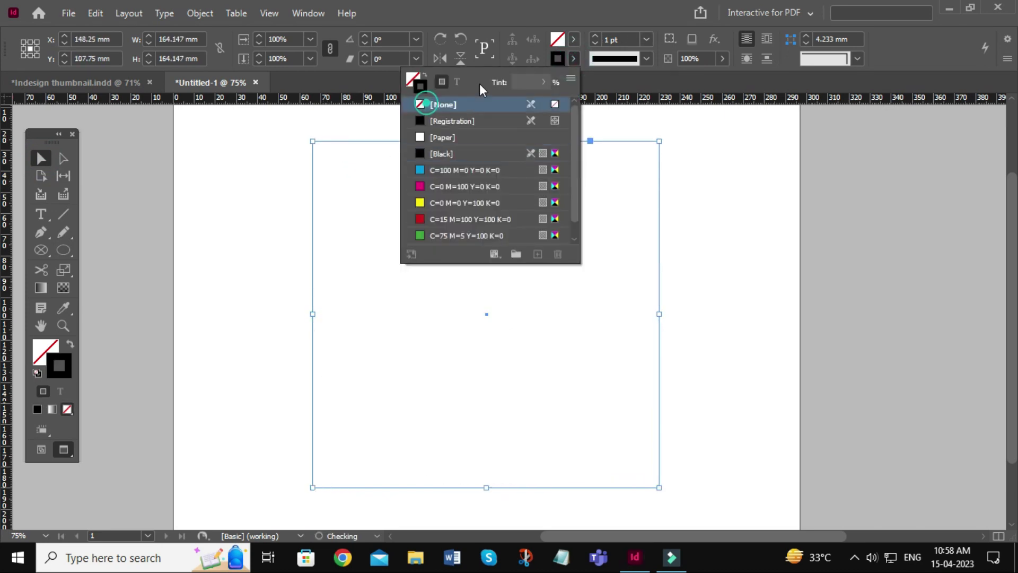
left_click(573, 40)
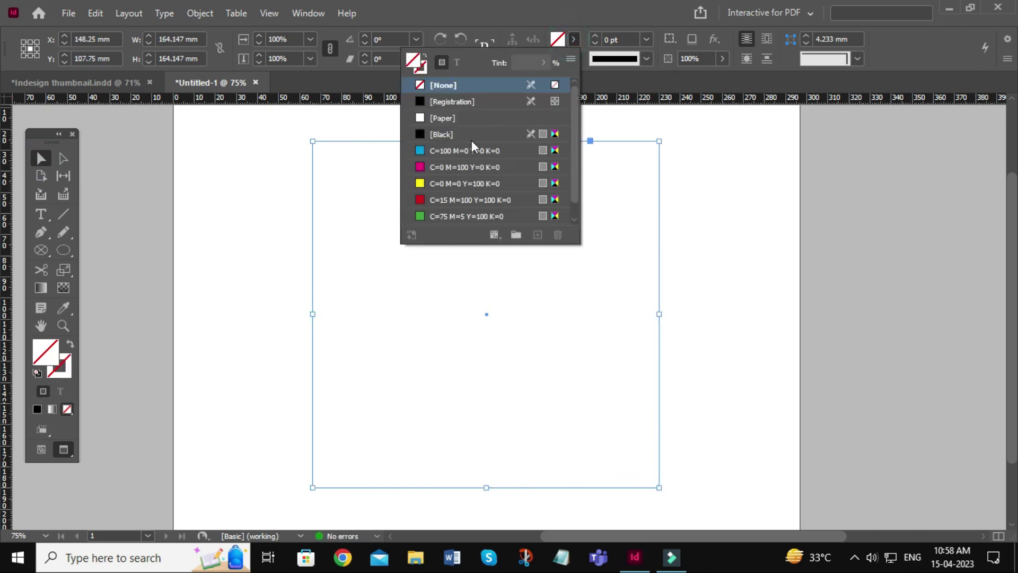
left_click(429, 151)
left_click(736, 237)
- Apply a Basic Feather effect to the cyan circle with a feather width of 10 mm and 0% noise
left_click(604, 295)
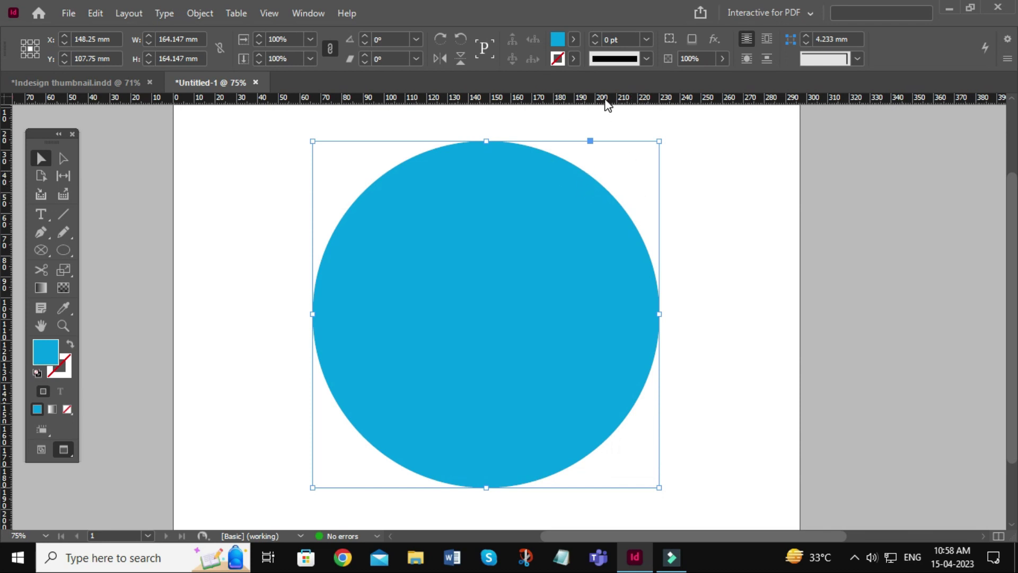
left_click(715, 39)
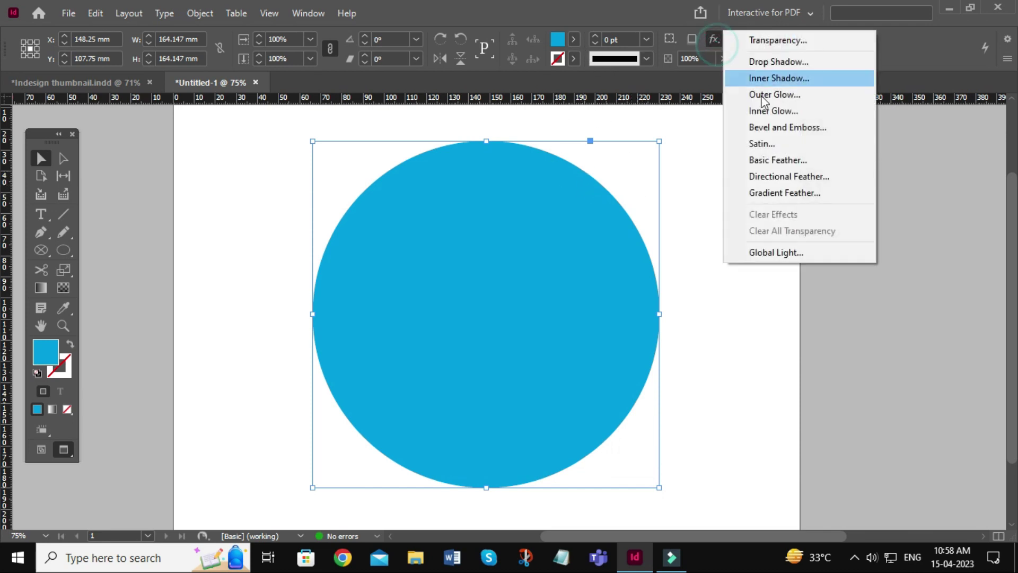
left_click(790, 158)
left_click_drag(717, 64, 730, 61)
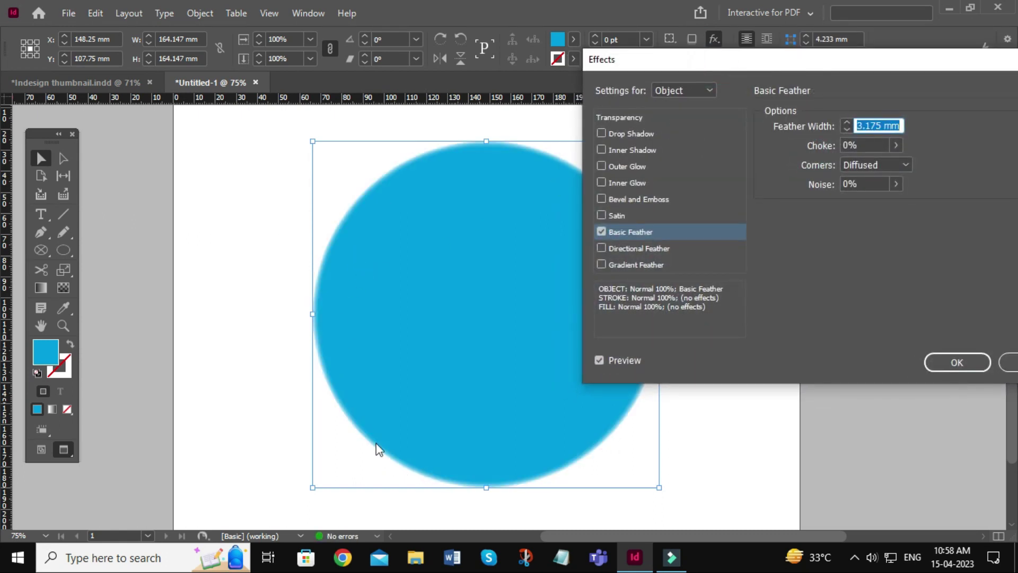
left_click_drag(638, 68, 610, 70)
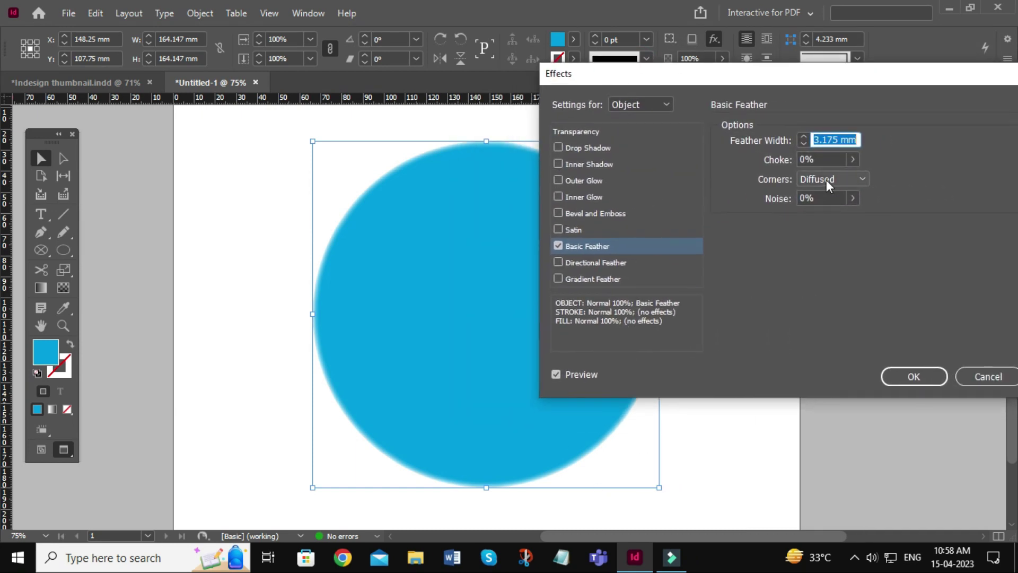
left_click(859, 141)
double_click(859, 141)
type("10")
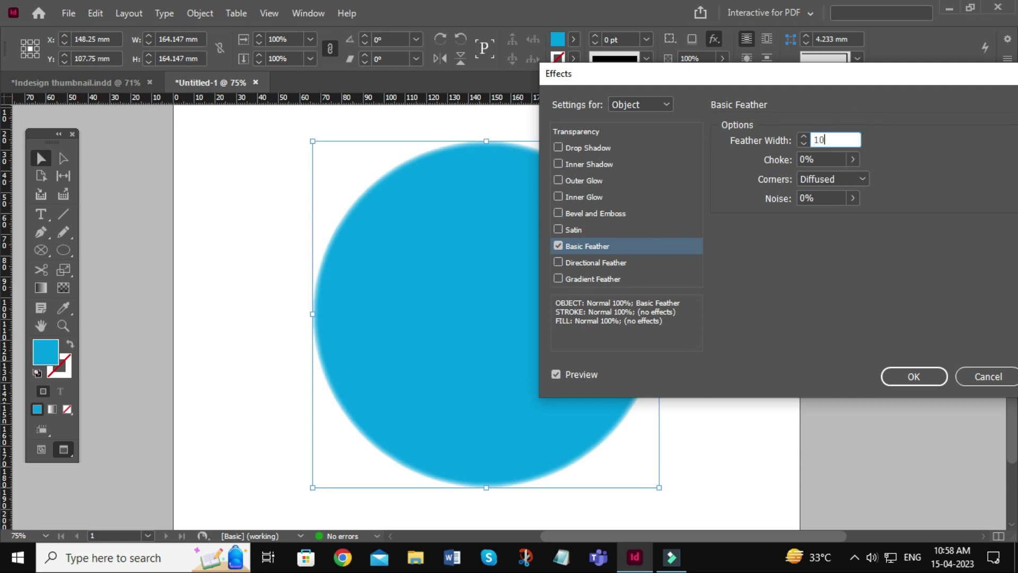
key("Tab")
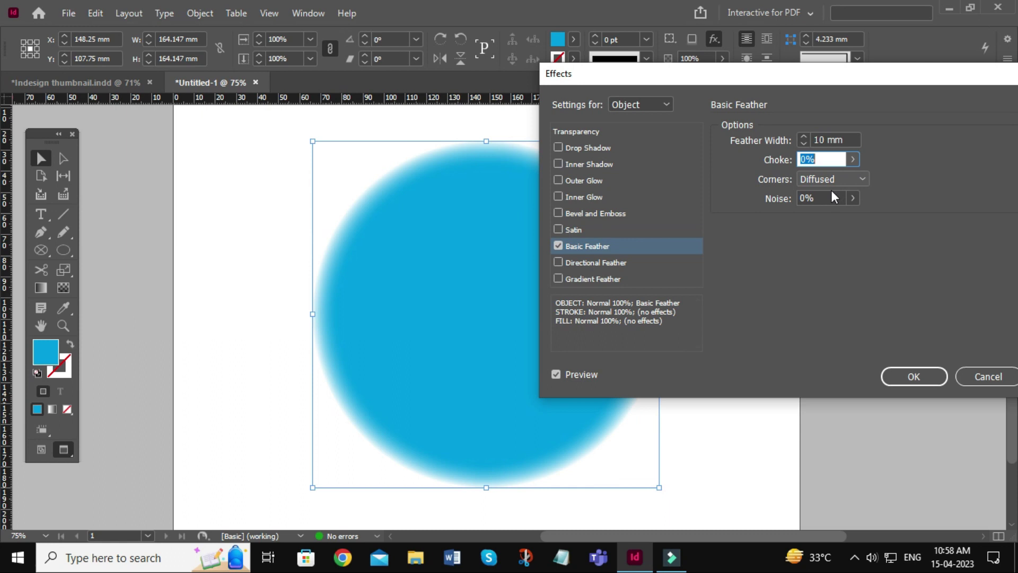
left_click(852, 197)
mouse_move(775, 216)
left_mouse_down()
mouse_move(810, 216)
mouse_move(775, 216)
left_mouse_up()
left_click(914, 377)
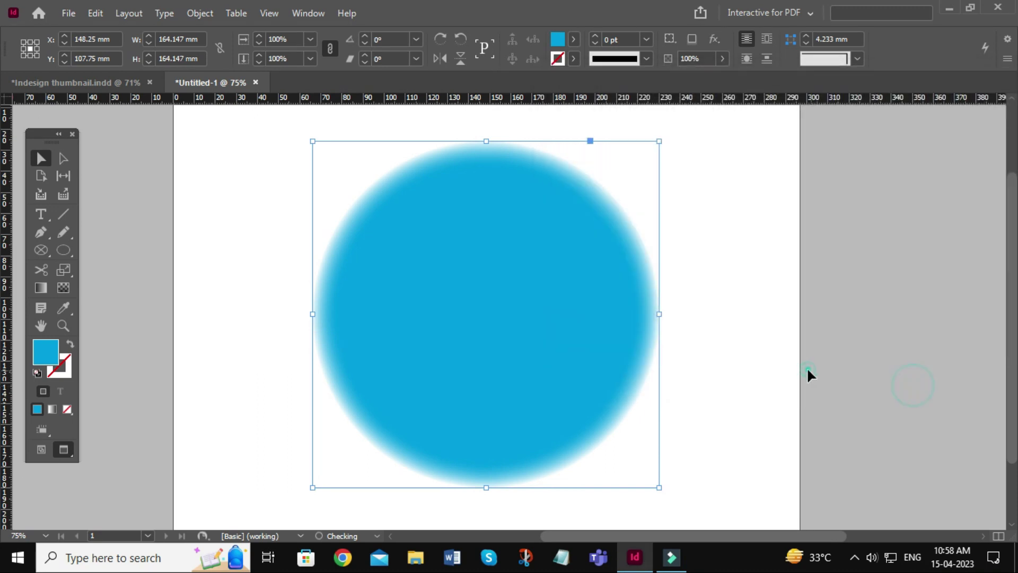
- Draw a rectangle about 130.5 by 75.5 mm overlapping the lower-right part of the feathered circle
left_click(807, 367)
left_click(64, 250)
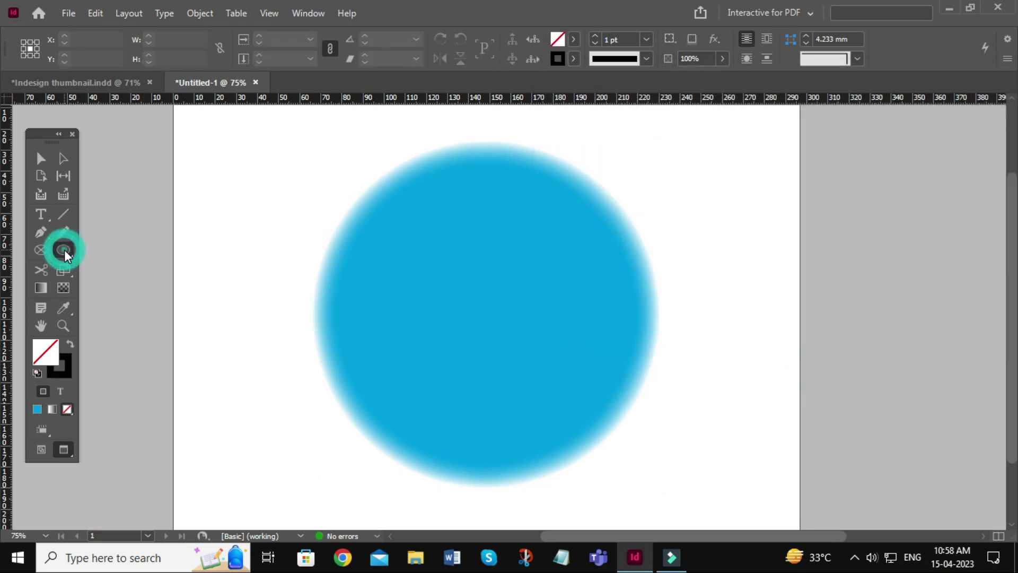
right_click(70, 254)
left_click(129, 268)
left_click_drag(533, 388, 708, 492)
key("ctrl+z")
key("ctrl+z")
left_click_drag(269, 121, 336, 207)
left_click_drag(419, 277, 695, 436)
- Delete the small extra shape near the upper-left edge of the circle
left_click(41, 158)
left_click(304, 187)
key("Delete")
- Fill the rectangle with the yellow swatch C=0 M=0 Y=100 K=0 and send it behind the circle
left_click(629, 332)
left_click(696, 323)
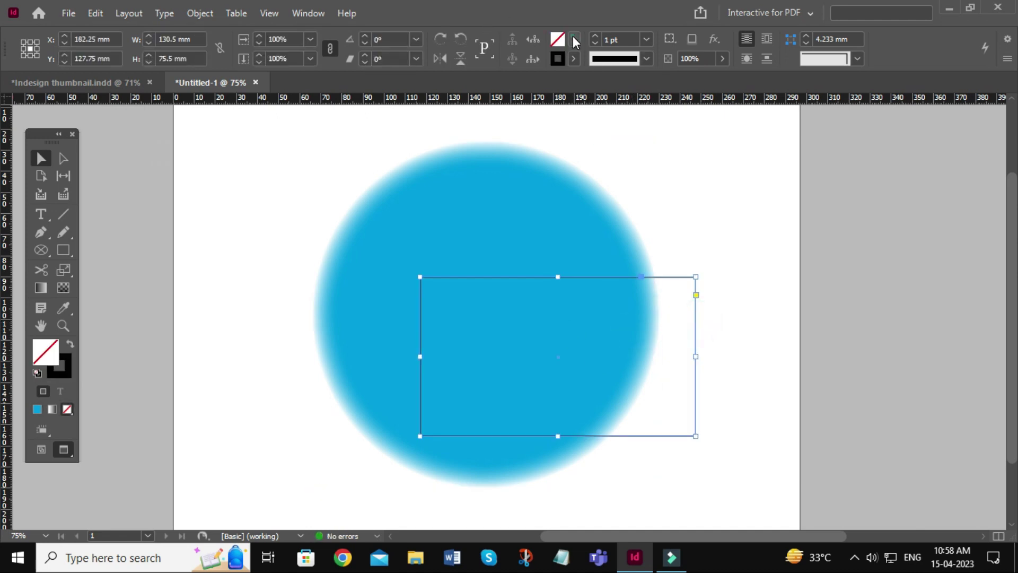
left_click(574, 39)
left_click(432, 183)
left_click(707, 221)
left_click(676, 314)
key("ctrl+shift+bracketleft")
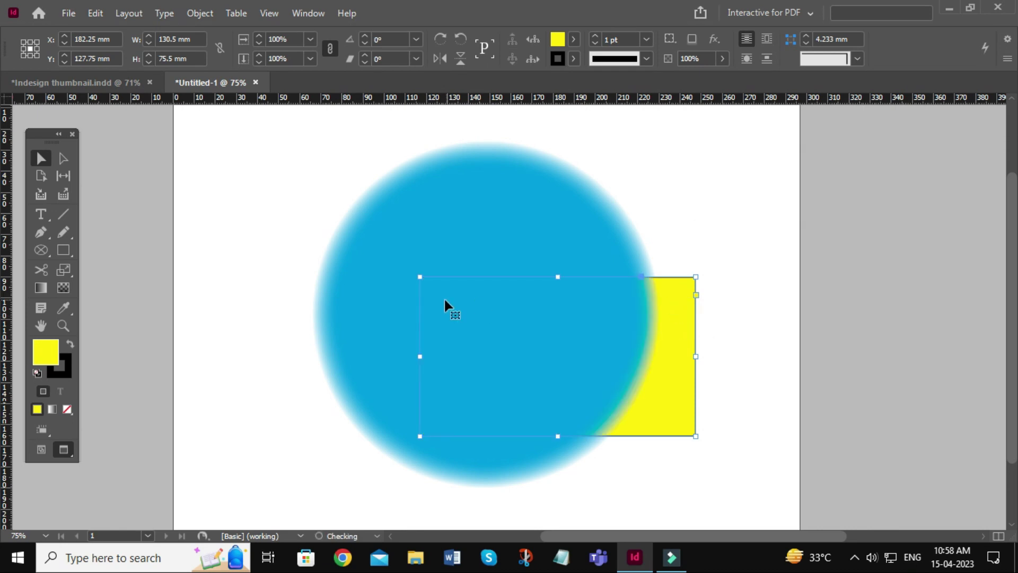
- Enlarge the yellow rectangle to about 203 mm wide and tall enough to back the whole circle, and deselect it
left_click_drag(420, 277, 268, 131)
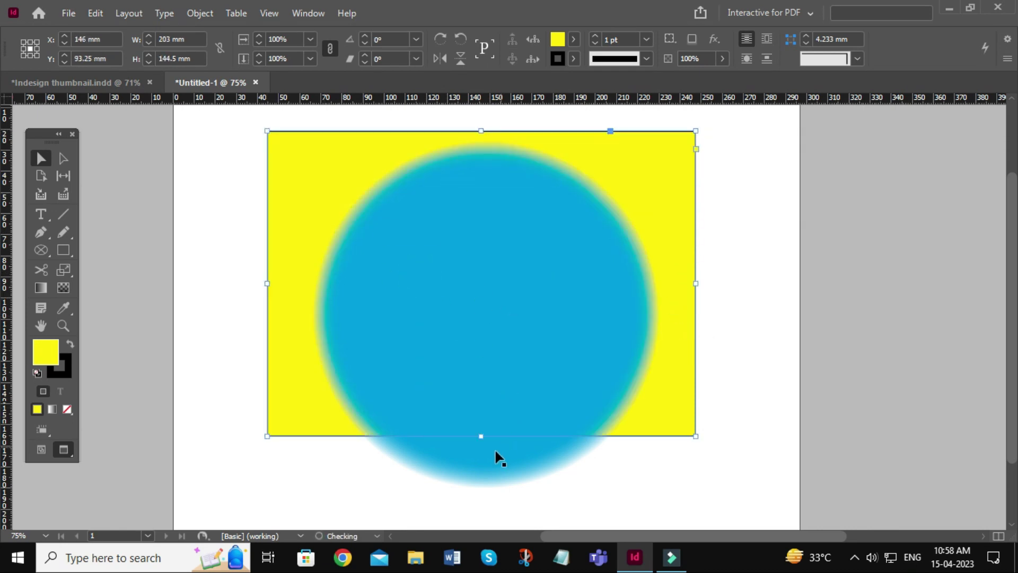
left_click_drag(481, 436, 480, 507)
left_click(755, 376)
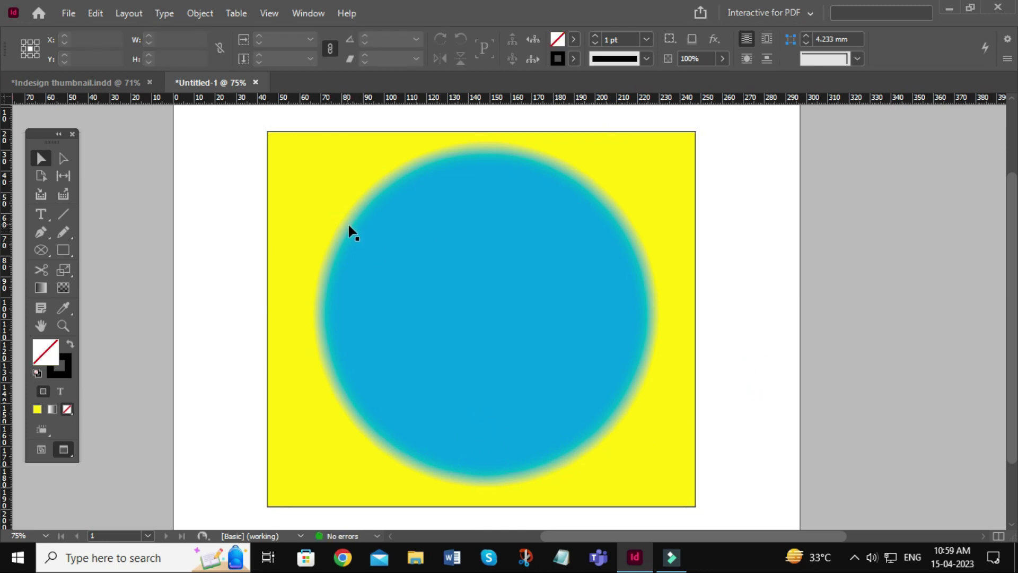
- Delete the feathered circle and the yellow rectangle from the page
left_click(403, 252)
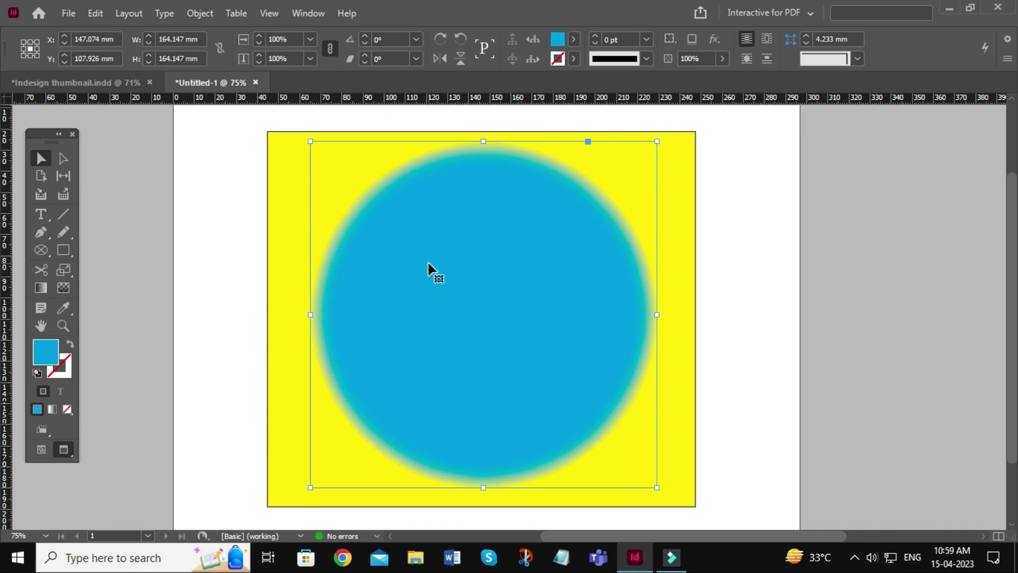
key("Delete")
left_click(519, 286)
key("Delete")
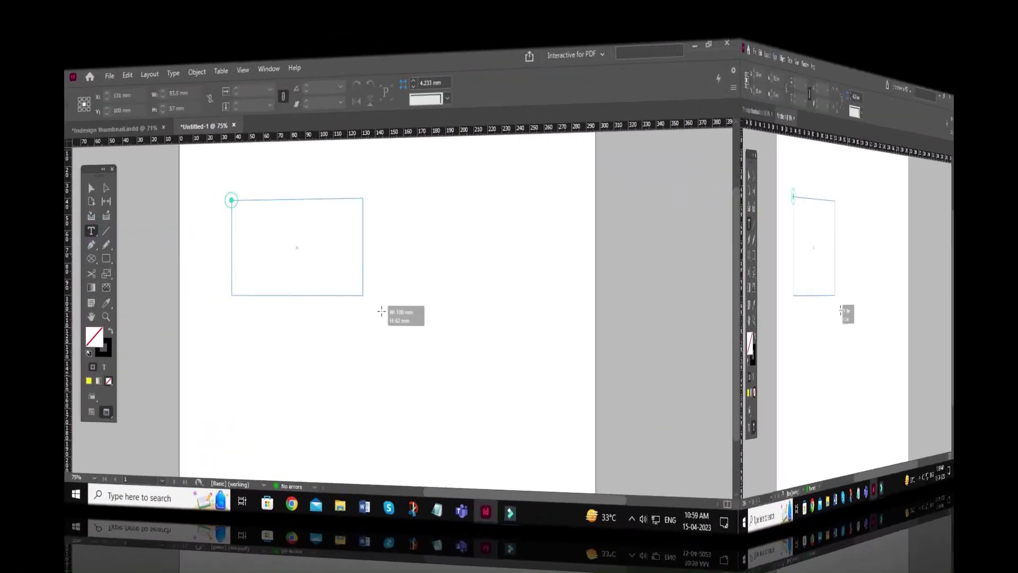
- Draw a text frame about 207.5 by 116.5 mm and enter a three-letter first name in capitals
left_click_drag(448, 320, 690, 423)
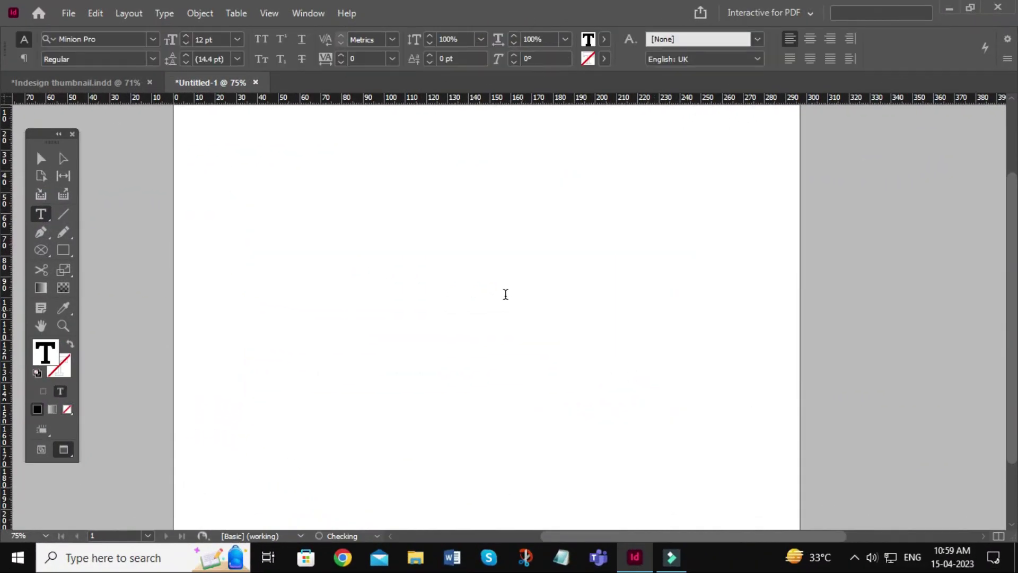
type("RAJ")
- Set all the text in the frame to 180 pt in the Swiss 721 Black font
key("ctrl+a")
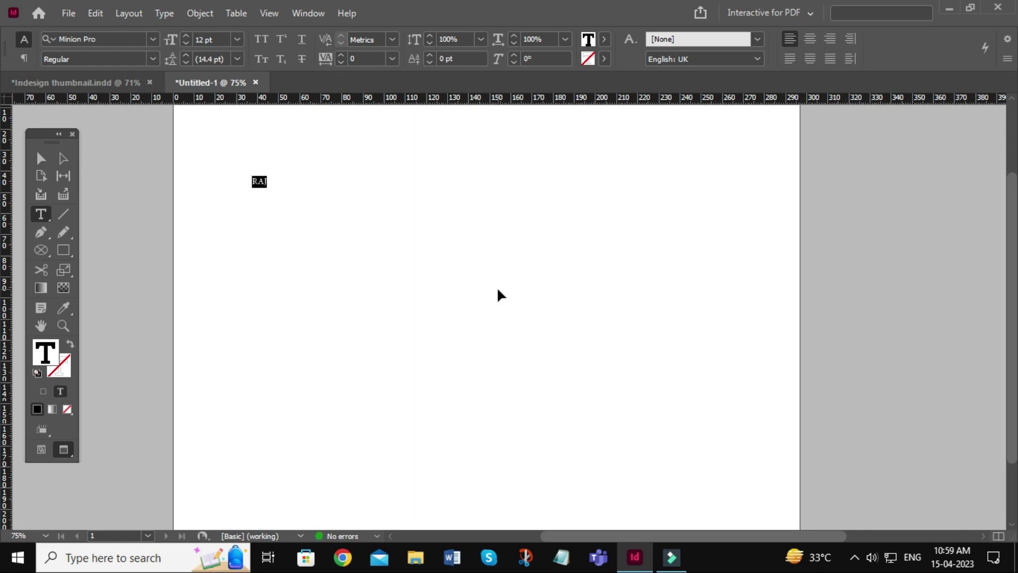
key("ctrl+t")
left_click(878, 282)
type("180")
key("Return")
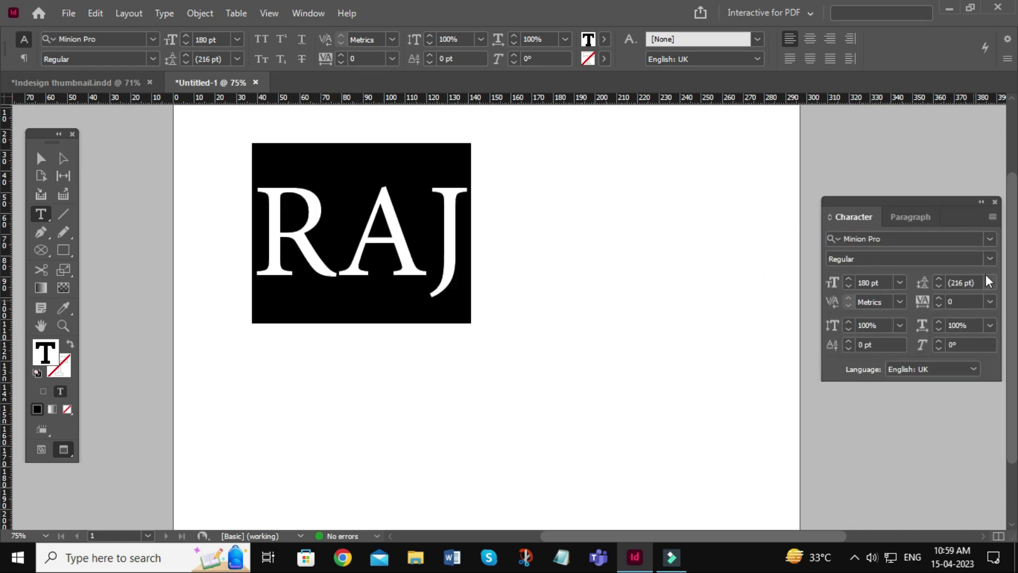
left_click(890, 244)
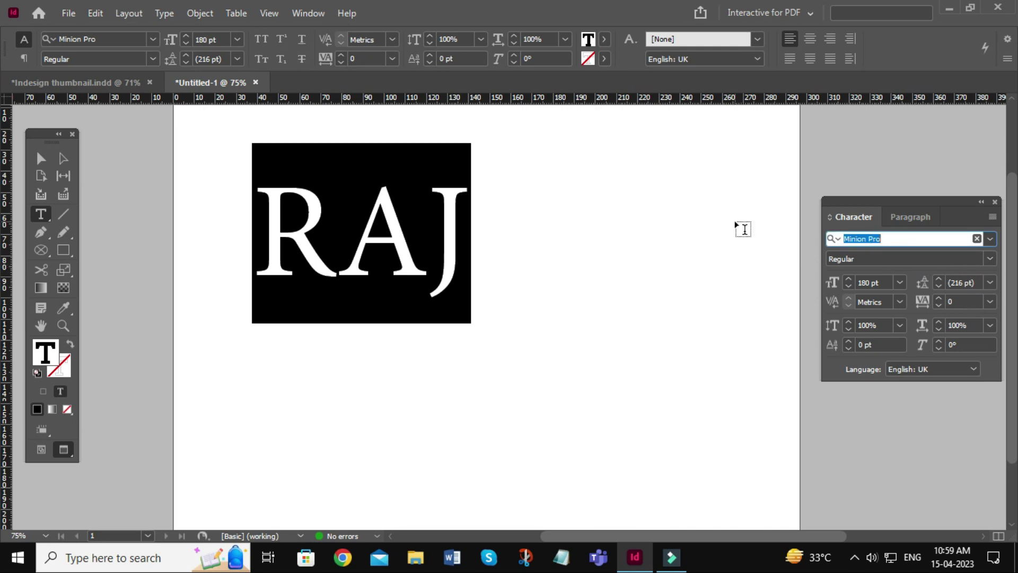
type("swis")
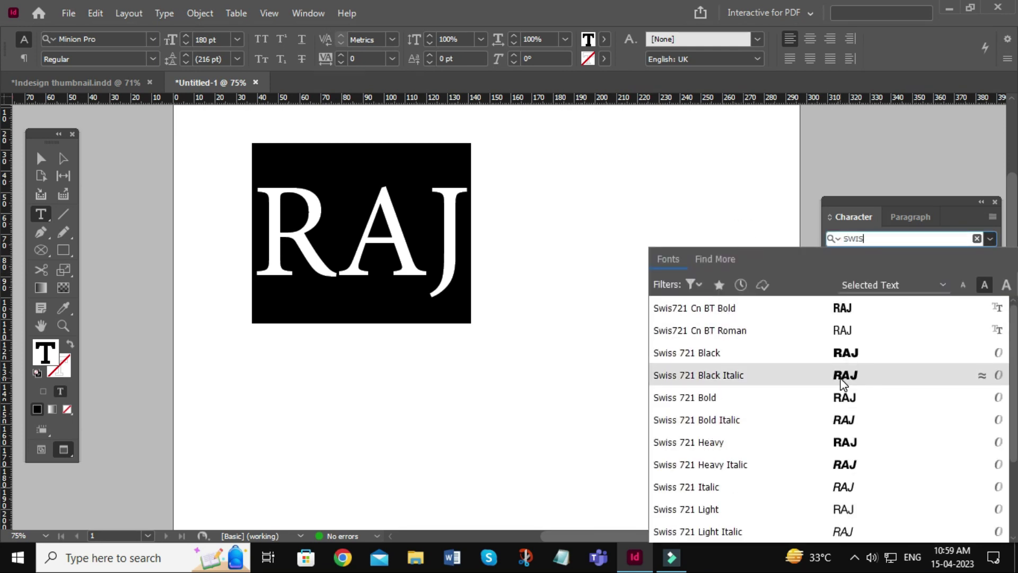
left_click(844, 352)
- Fill the text characters with the magenta swatch C=0 M=100 Y=0 K=0
left_click(41, 158)
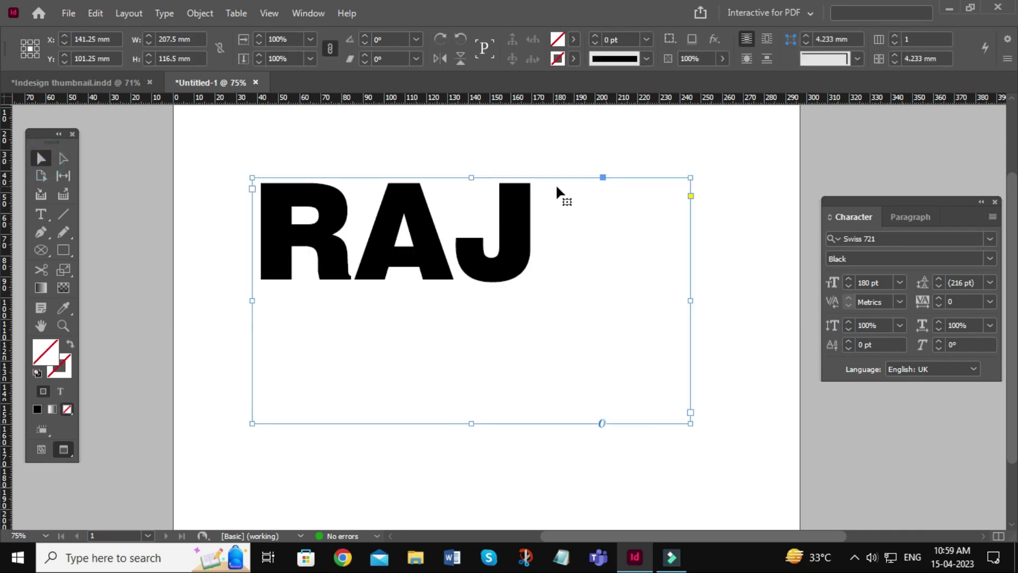
left_click(574, 39)
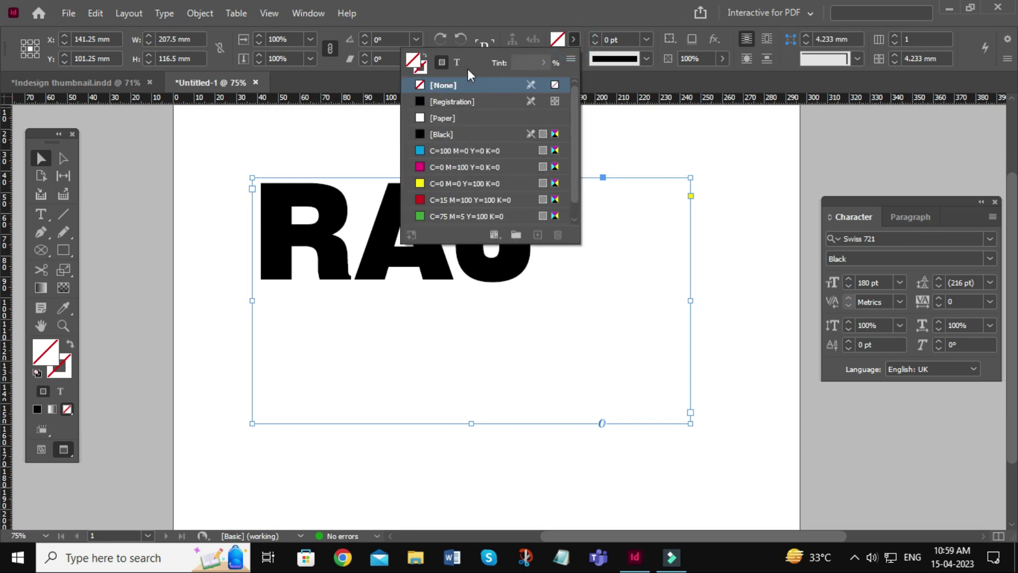
left_click(457, 62)
left_click(429, 167)
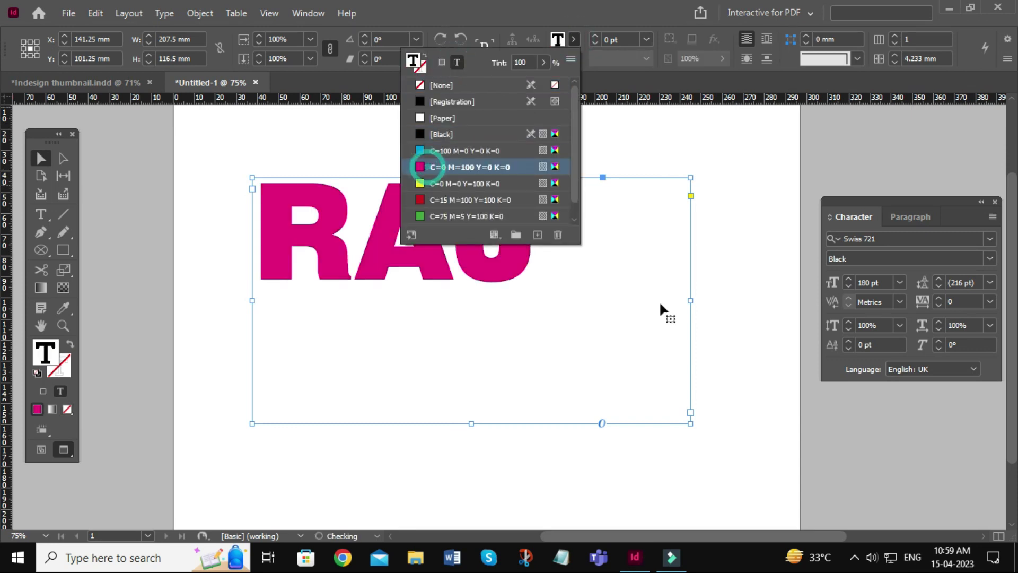
left_click(785, 404)
- Set the magenta text's font size to 250 pt
left_click(498, 257)
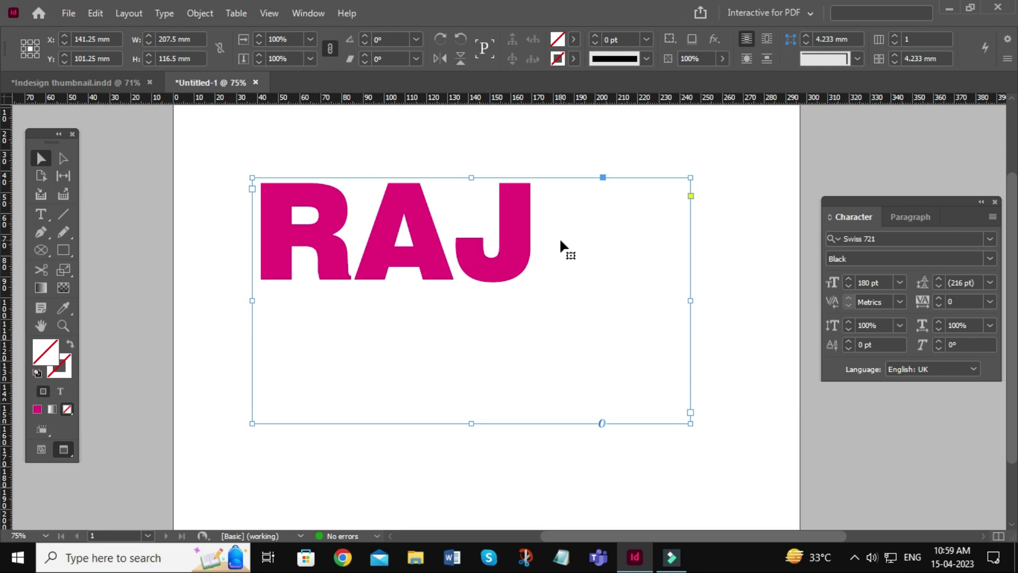
type("250")
key("Return")
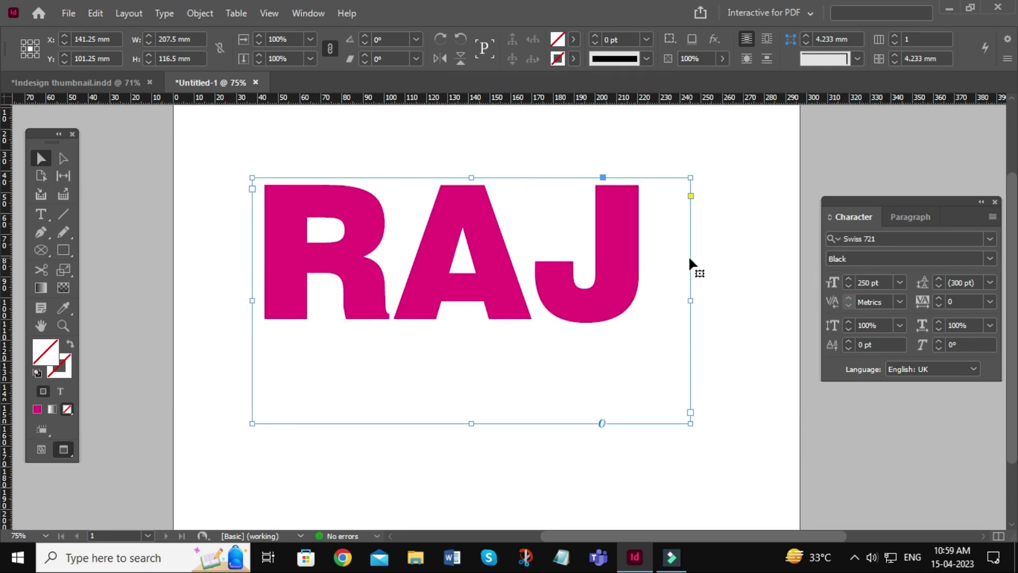
- Apply a Basic Feather effect to the text frame and move the Effects dialog clear of most of the lettering
left_click(713, 40)
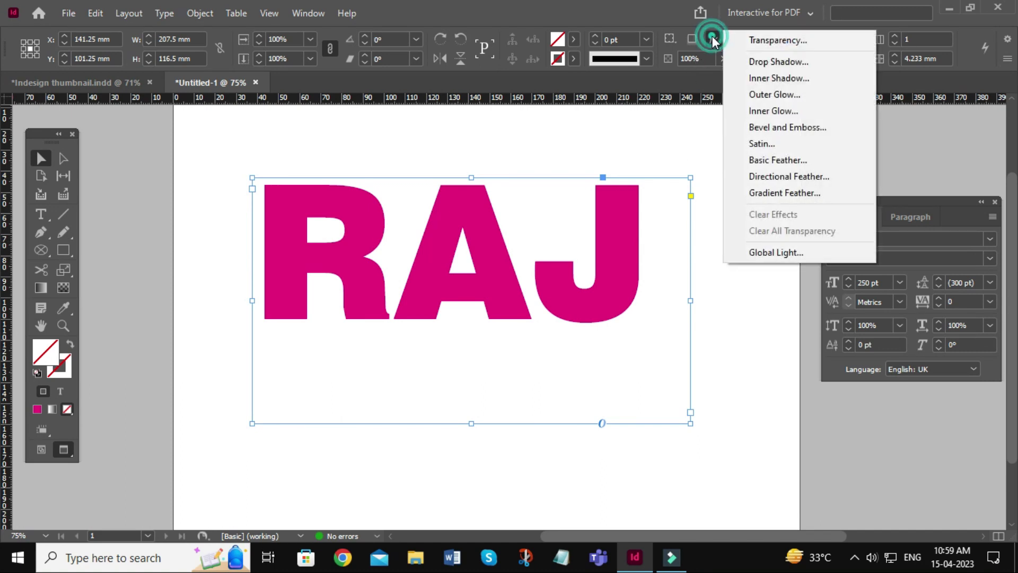
left_click(796, 160)
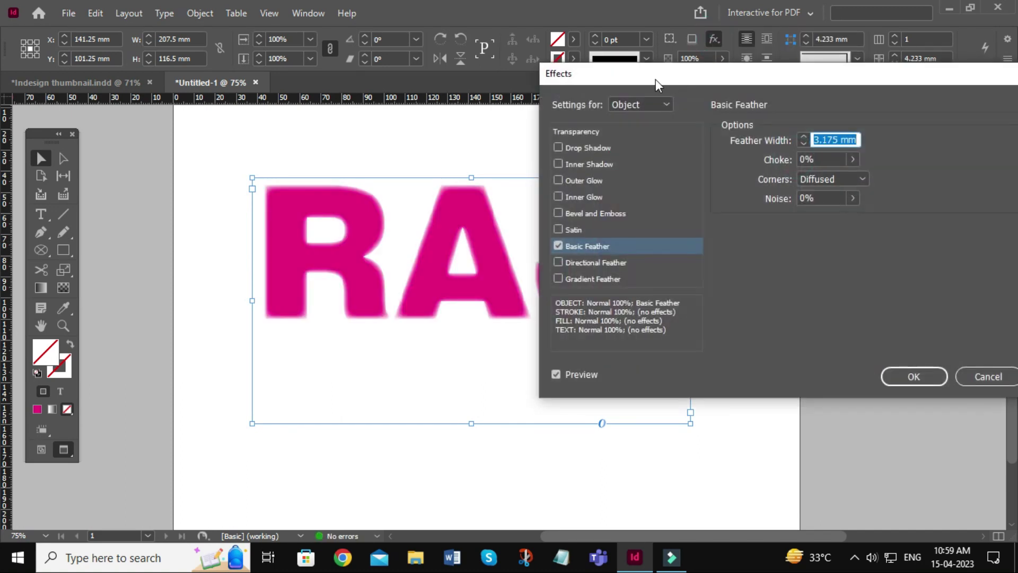
left_click_drag(659, 83, 727, 66)
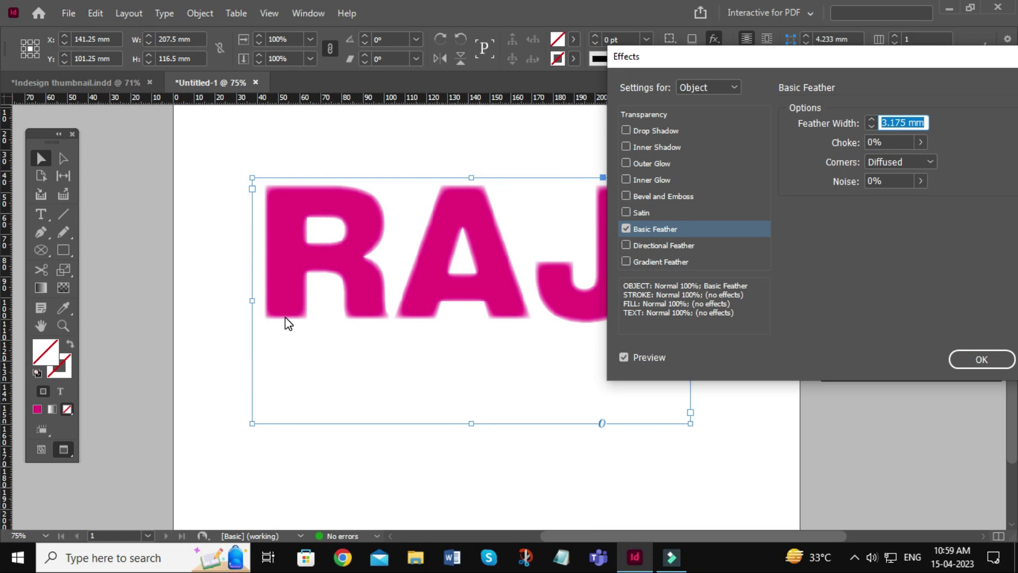
left_click_drag(652, 56, 638, 362)
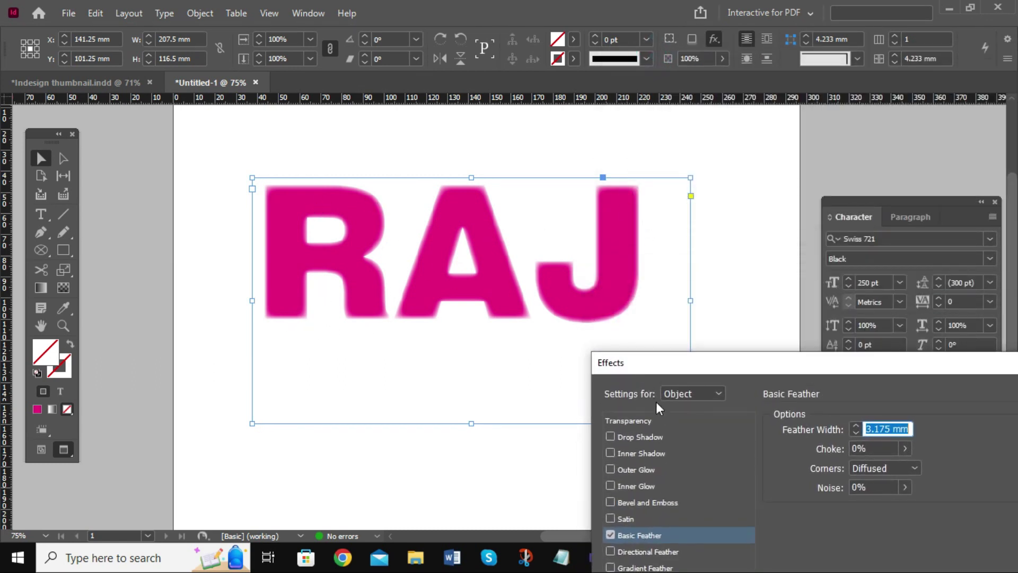
left_click_drag(700, 359, 538, 302)
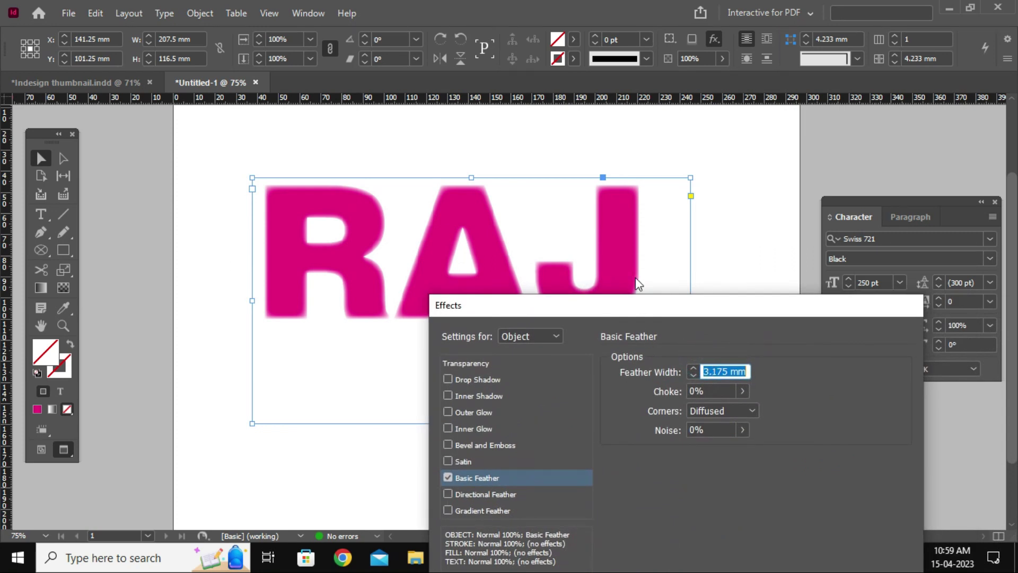
- Try feather widths of 8 mm, 10 mm and 6 mm on the text
type("8")
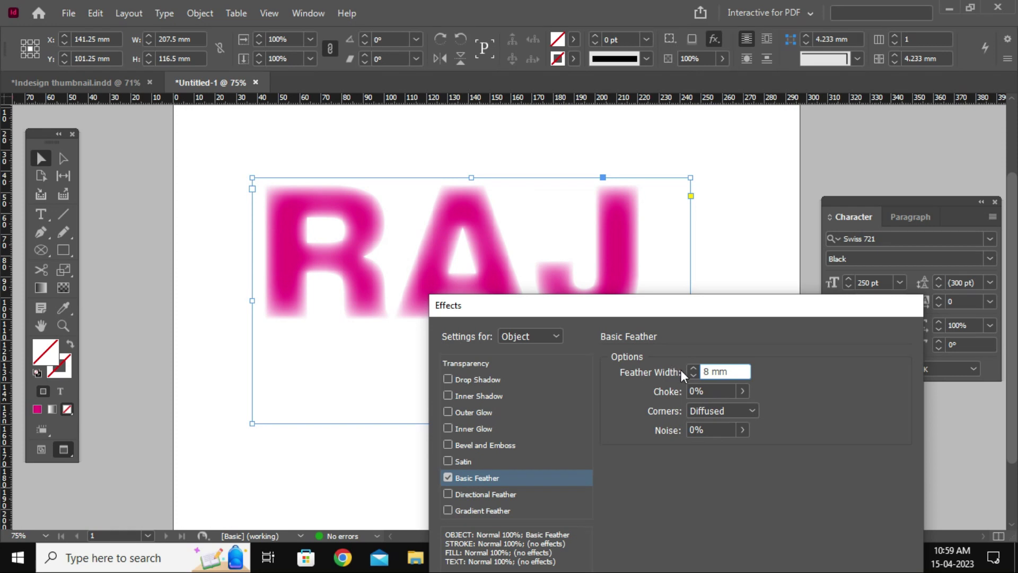
left_click(693, 367)
left_click(692, 367)
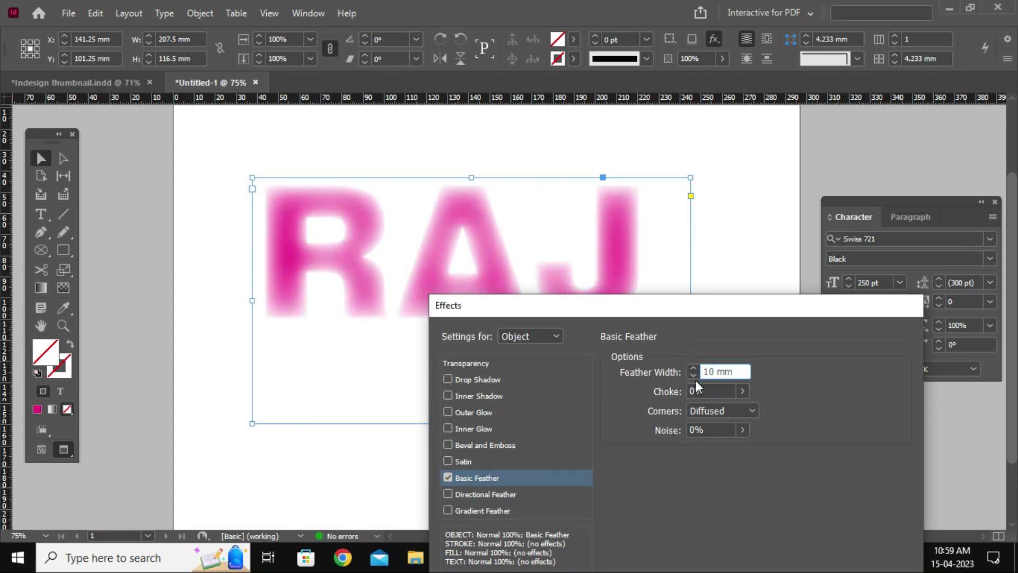
left_click(694, 374)
left_click(695, 375)
left_click(694, 374)
left_click(694, 375)
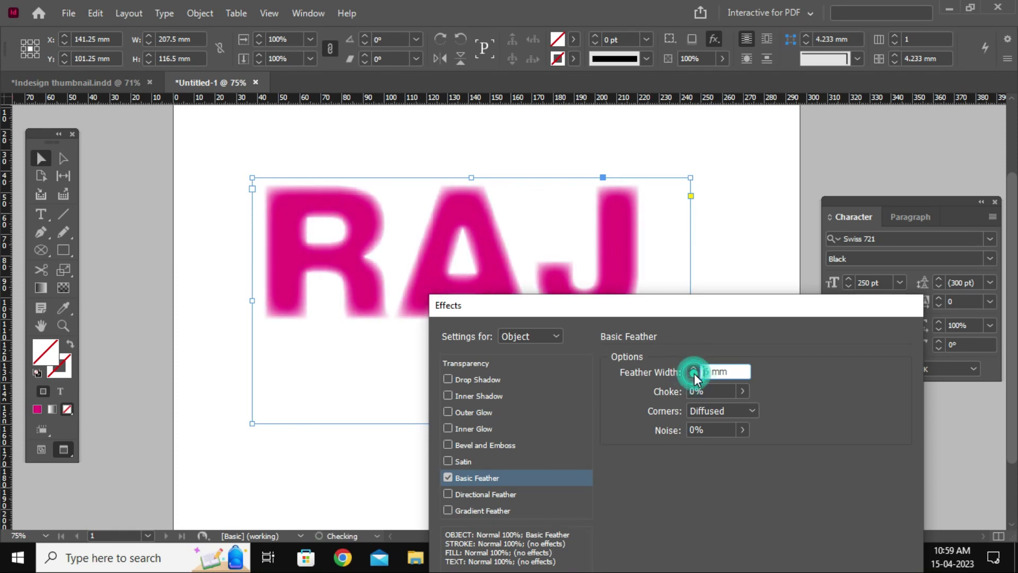
- Set the text's feather width to 5 mm
left_click_drag(737, 371, 613, 363)
type("5 mm")
key("Tab")
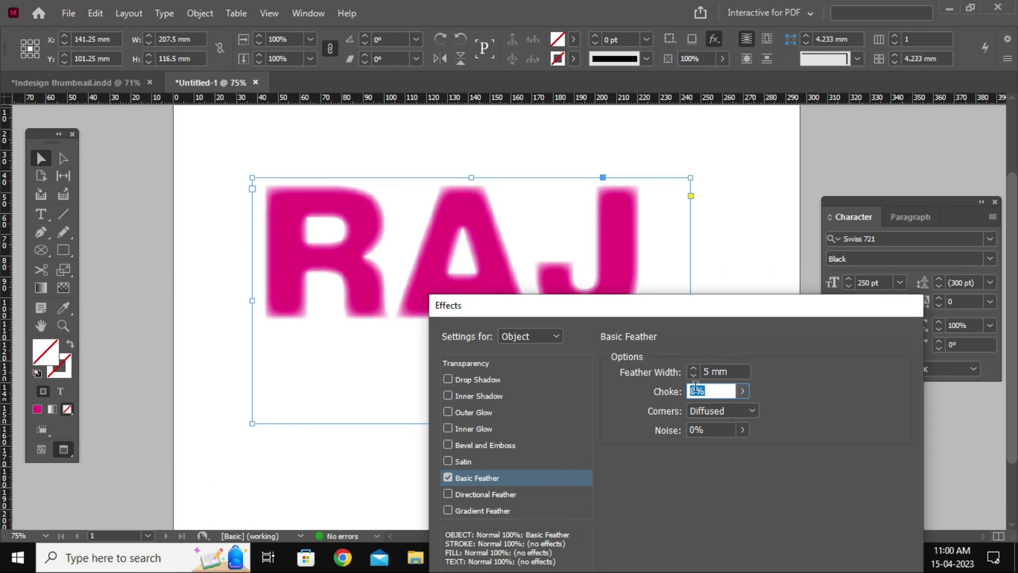
- Raise the noise of the text's Basic Feather to 25%
left_click(742, 430)
left_click_drag(666, 452, 679, 451)
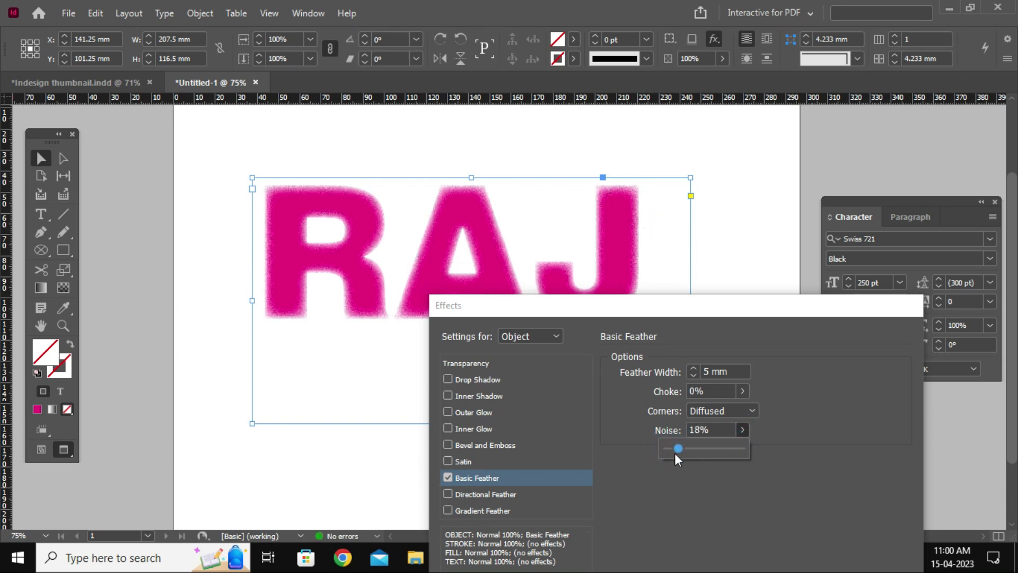
left_click_drag(679, 450, 685, 450)
left_click(772, 408)
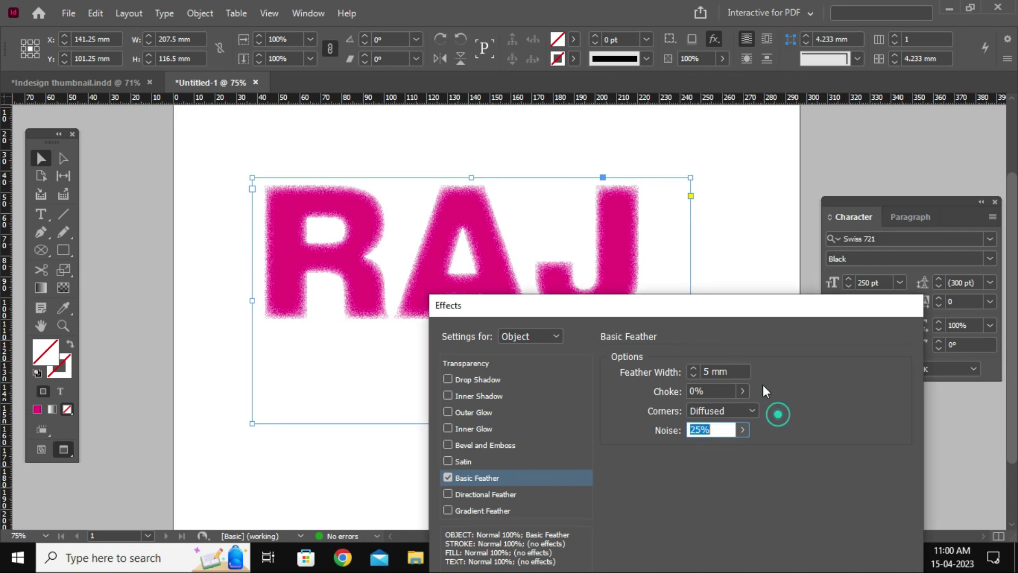
- Compare the Sharp, Rounded and Diffused corner styles on the feathered text and set the corners to Sharp
left_click(748, 409)
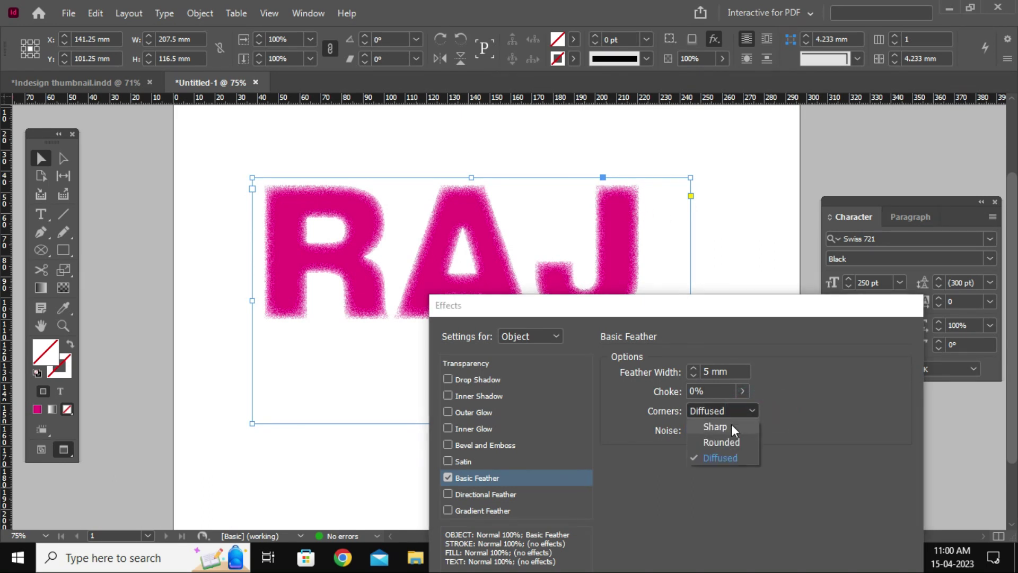
left_click(729, 423)
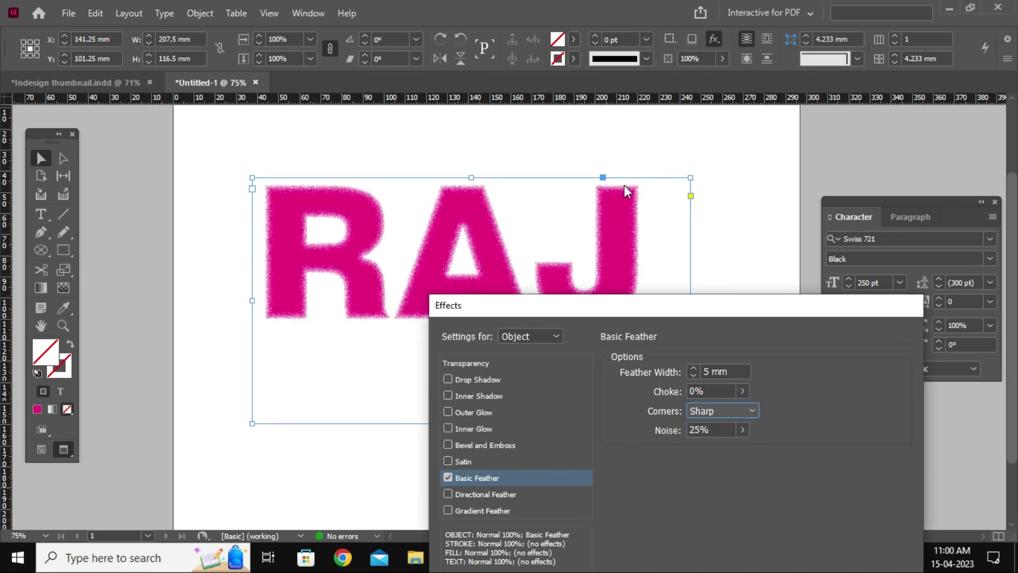
left_click(749, 410)
left_click(712, 440)
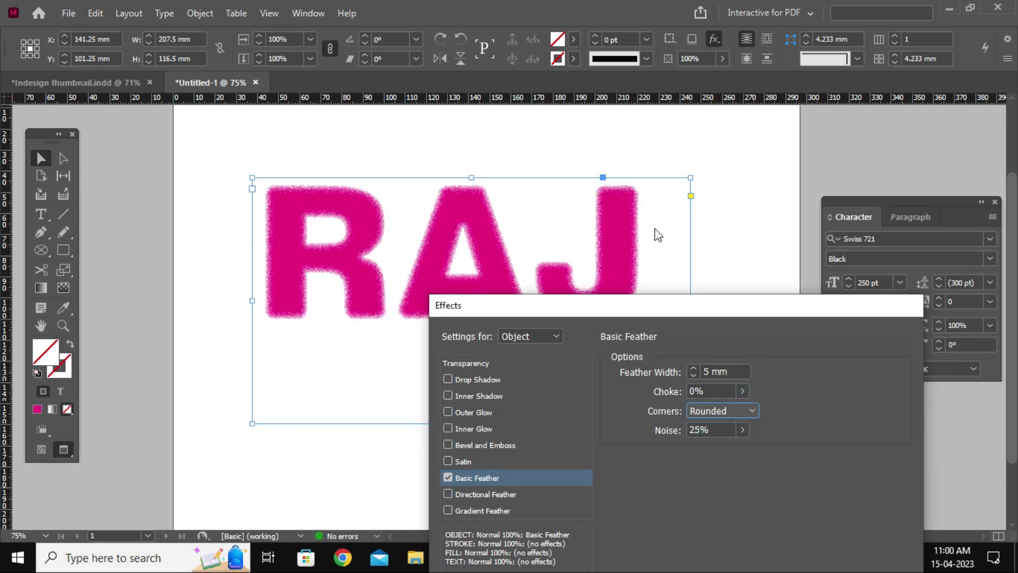
left_click(744, 411)
left_click(725, 459)
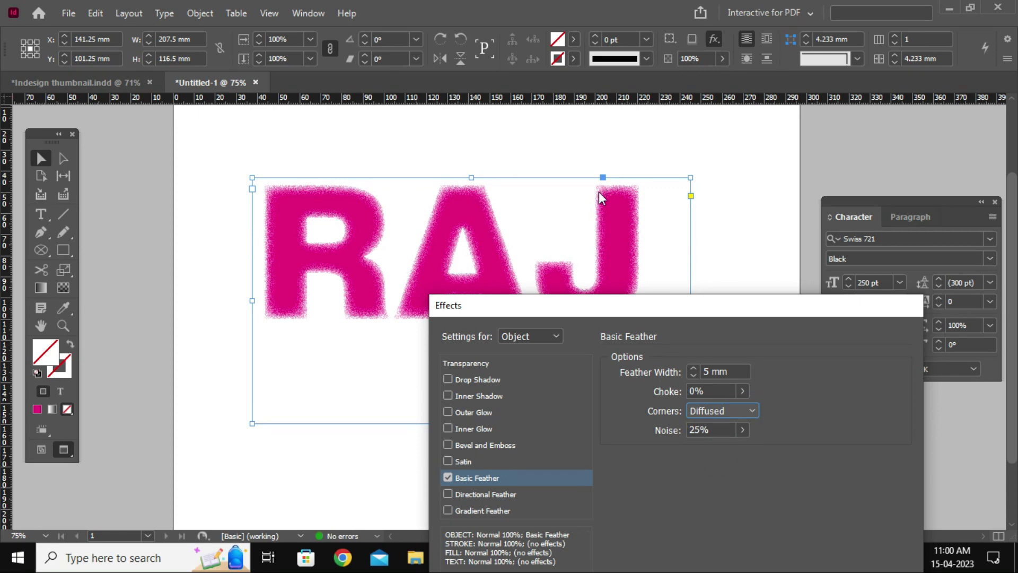
left_click(748, 410)
left_click(714, 423)
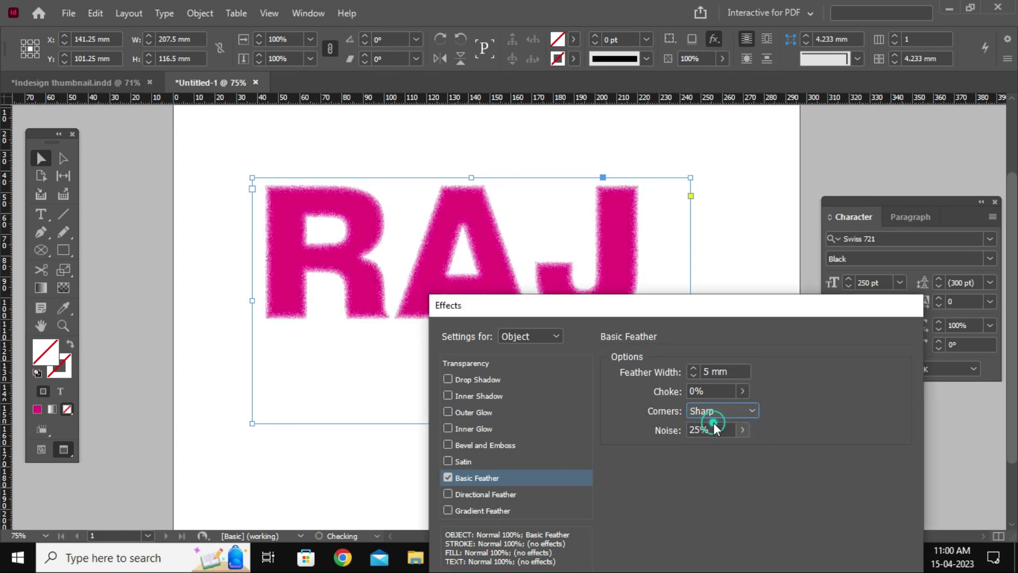
- Raise the choke of the text's Basic Feather to 28%
left_click(741, 391)
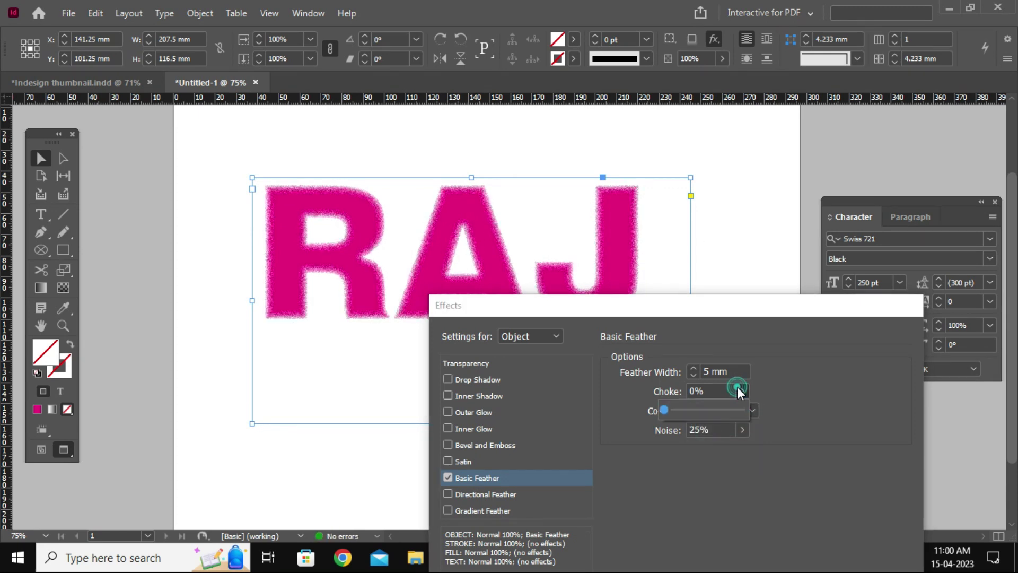
mouse_move(669, 409)
left_mouse_down()
mouse_move(701, 409)
mouse_move(687, 409)
left_mouse_up()
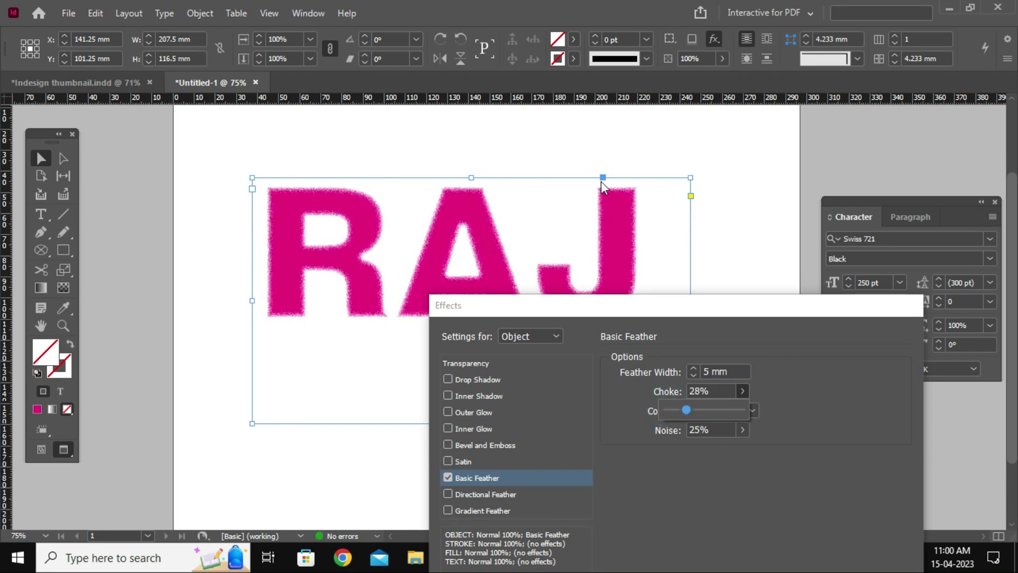
- Test the text's Basic Feather with the choke at 100%, lower the choke again and apply the effect
left_click_drag(690, 409, 748, 401)
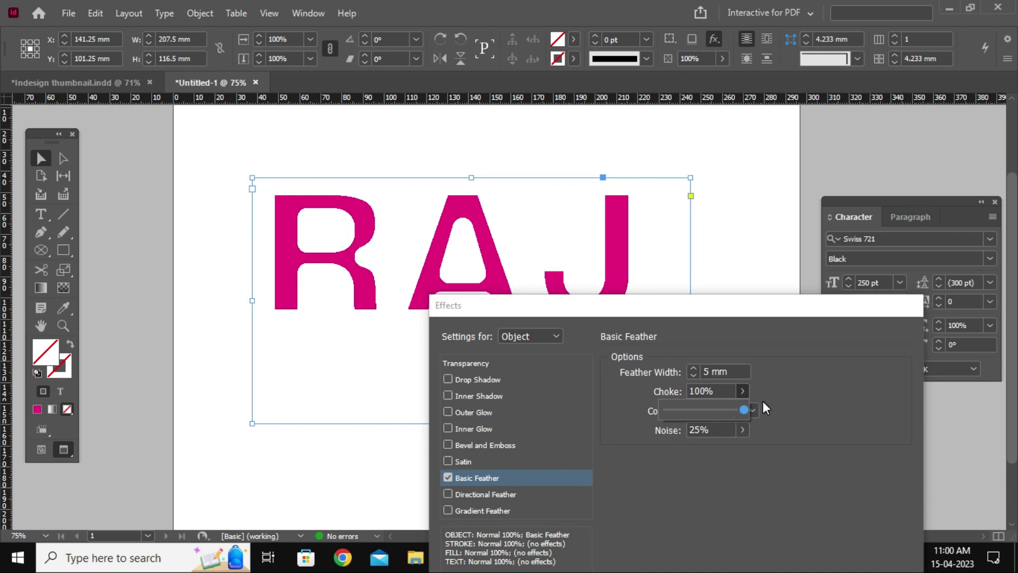
left_click_drag(631, 305, 602, 295)
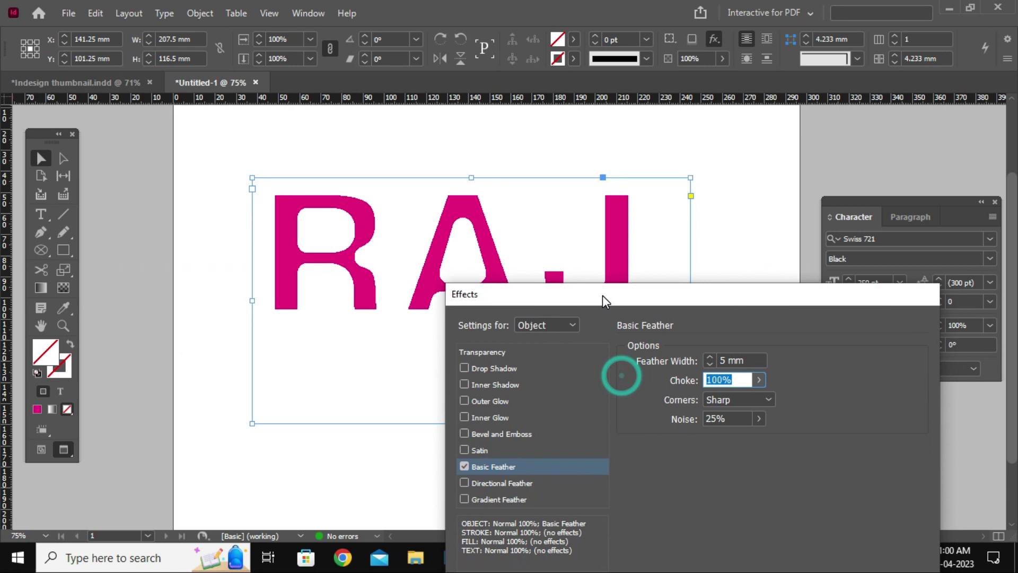
left_click(759, 380)
left_click_drag(755, 398, 651, 403)
left_click_drag(823, 310, 623, 158)
left_click(616, 443)
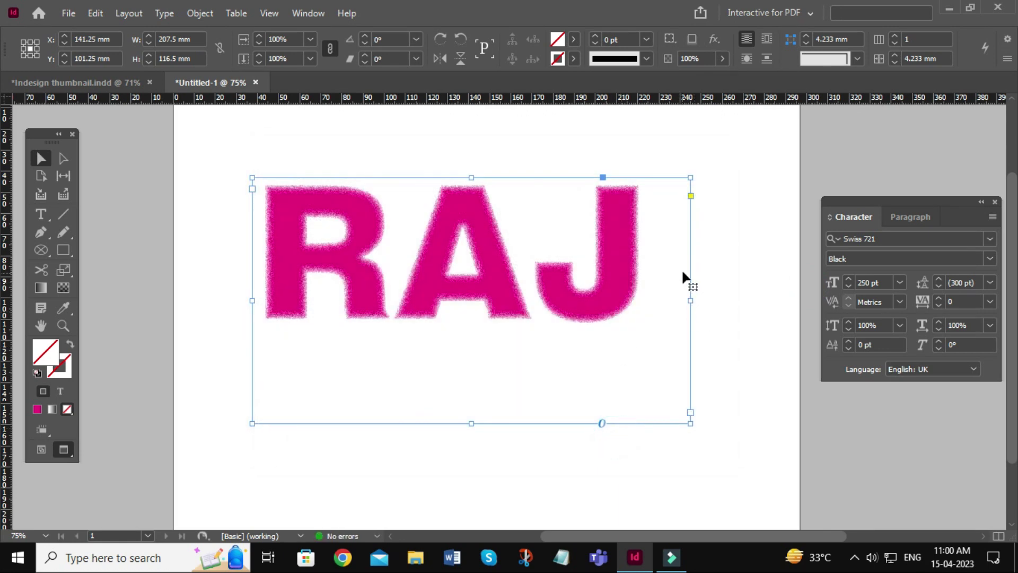
- Enlarge the text frame downward and to the right to about 343.5 mm wide and 210.5 mm high
scroll(643, 307, "right", 3)
left_click_drag(609, 418, 629, 407)
key("ctrl+z")
key("ctrl+minus")
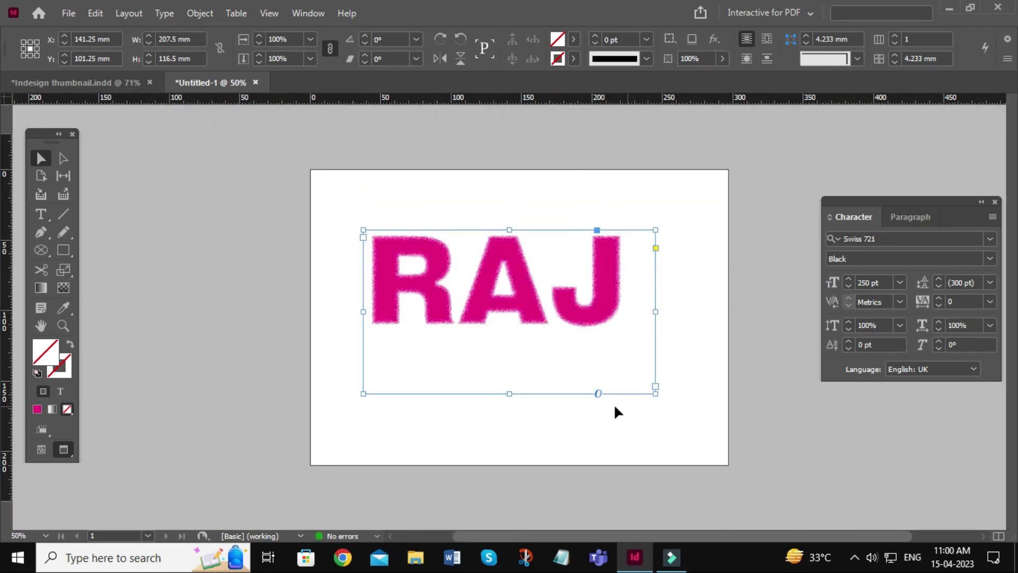
left_click_drag(509, 393, 509, 526)
left_click_drag(657, 381, 847, 408)
scroll(504, 325, "right", 3)
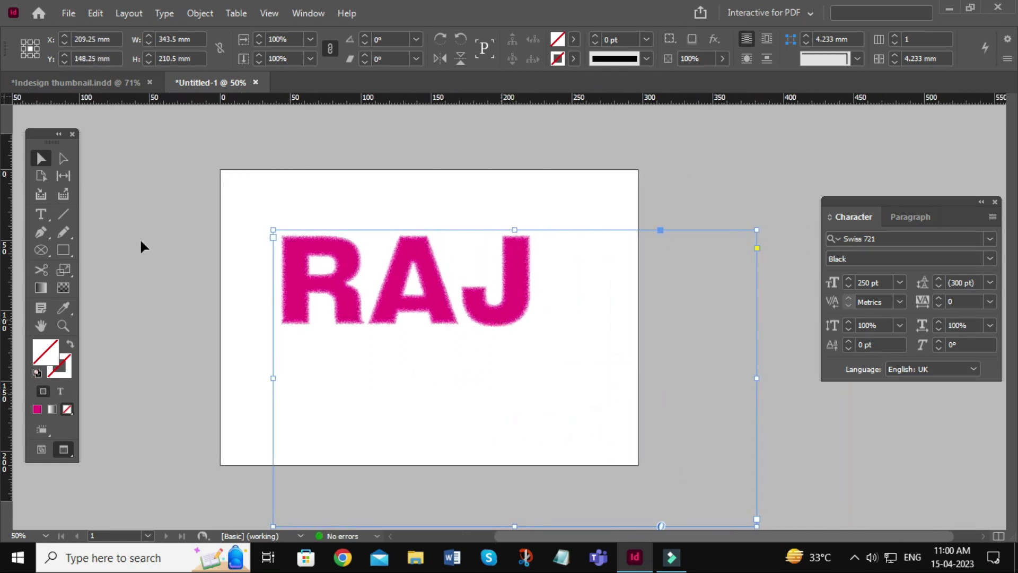
- Add GRAPHIC as a second line of the feathered text and widen the text frame to about 454.5 mm
left_click(37, 219)
left_click(557, 268)
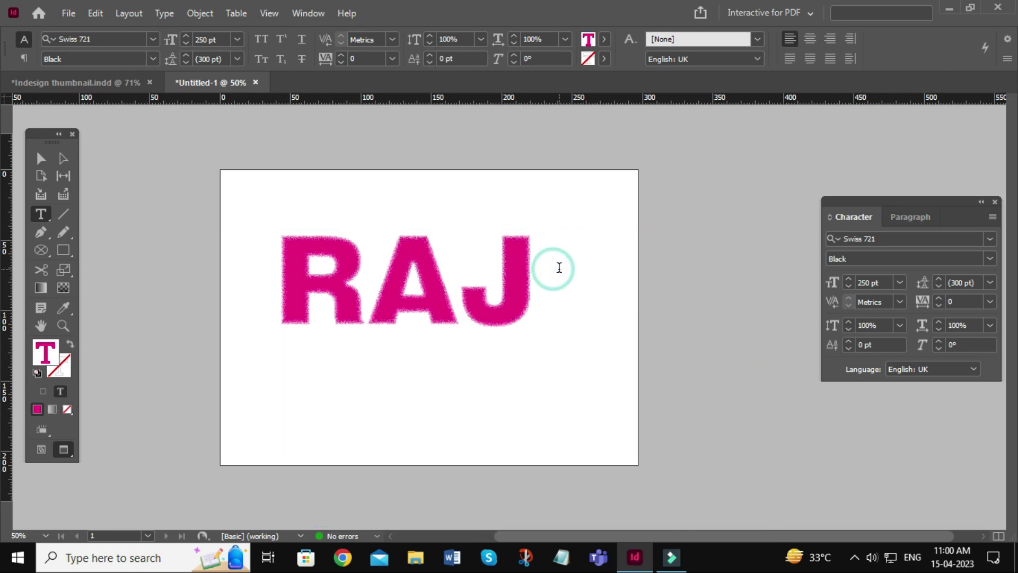
key("Return")
type("GRAPH")
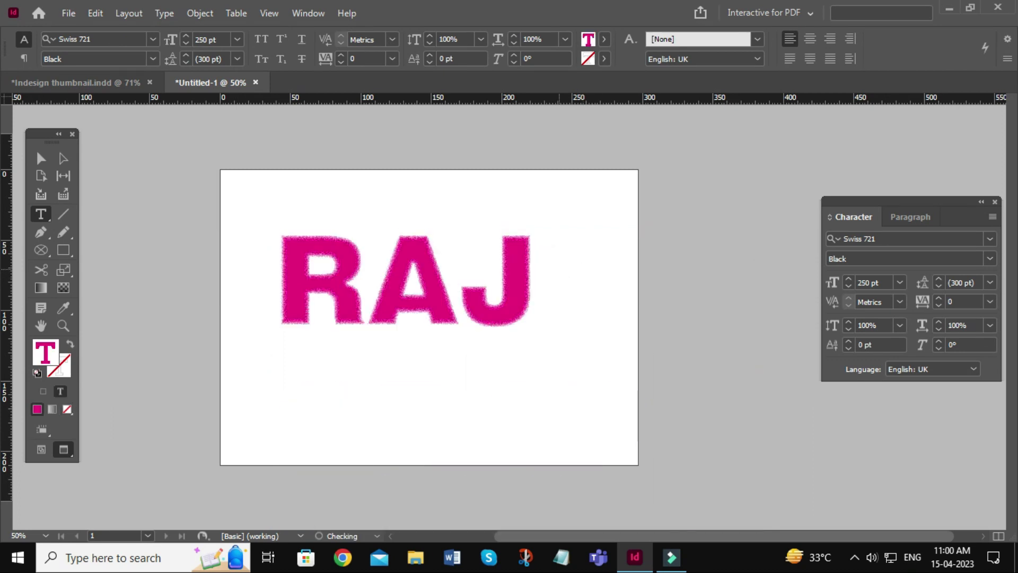
left_click(41, 158)
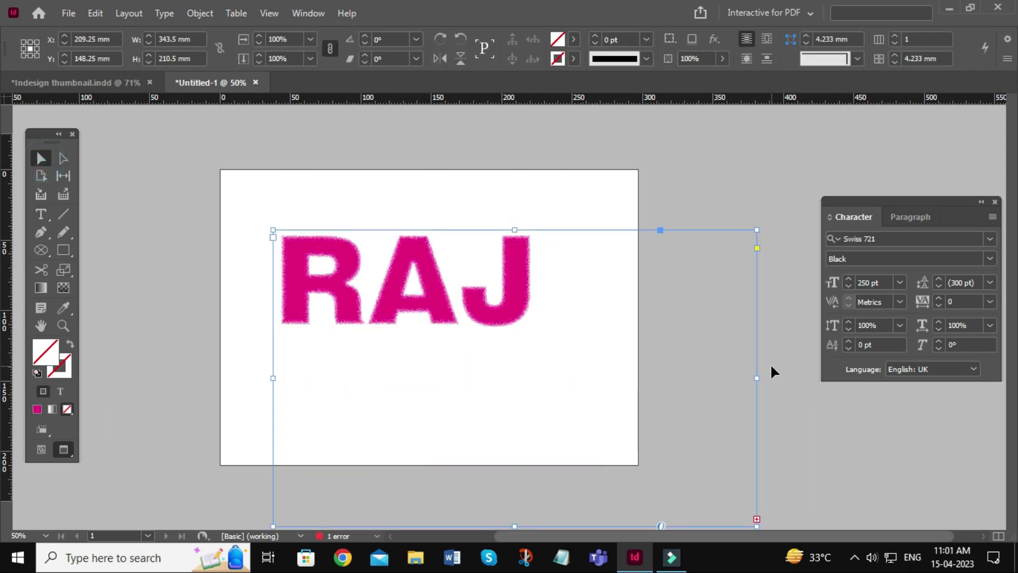
left_click_drag(758, 380, 913, 382)
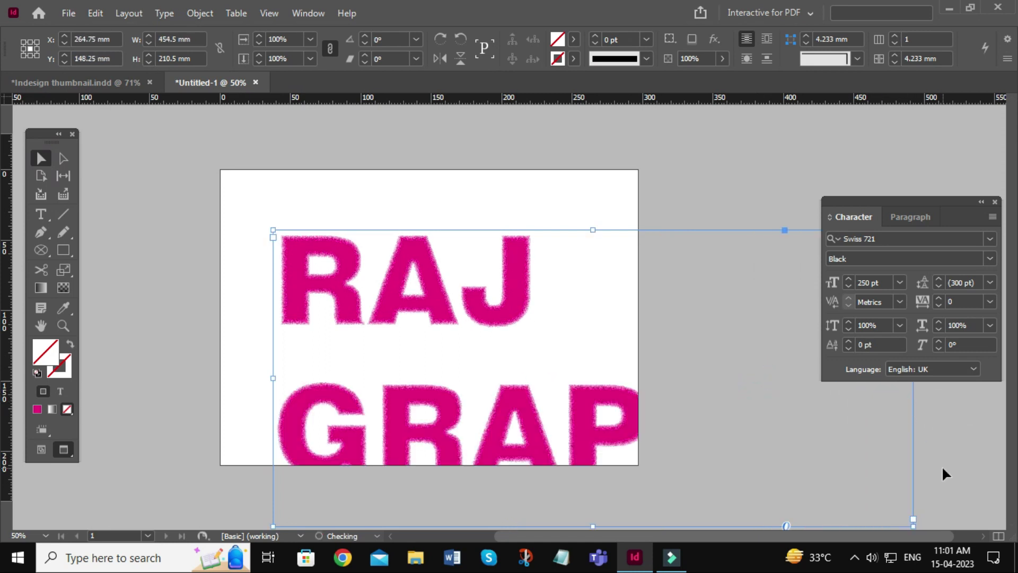
- Move the text frame toward the page's upper-left corner and set its font size to 150 pt
left_click_drag(507, 297, 471, 262)
left_click(530, 132)
left_click_drag(631, 416, 614, 406)
left_click(877, 282)
type("180")
key("Return")
left_click(883, 282)
type("150")
key("Return")
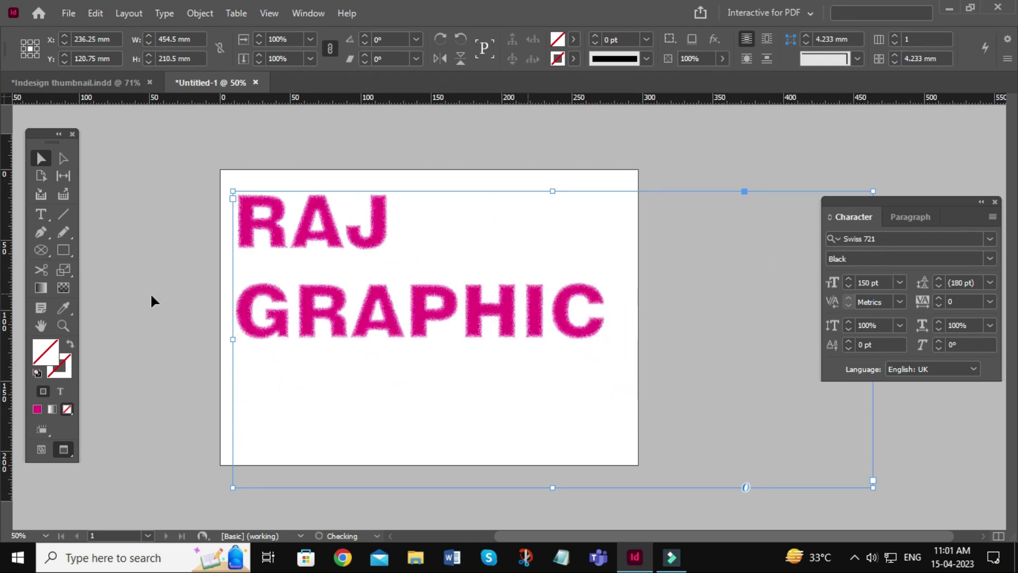
- Add GYAN as a third line of the feathered text and deselect the text frame
left_click(40, 213)
left_click(618, 318)
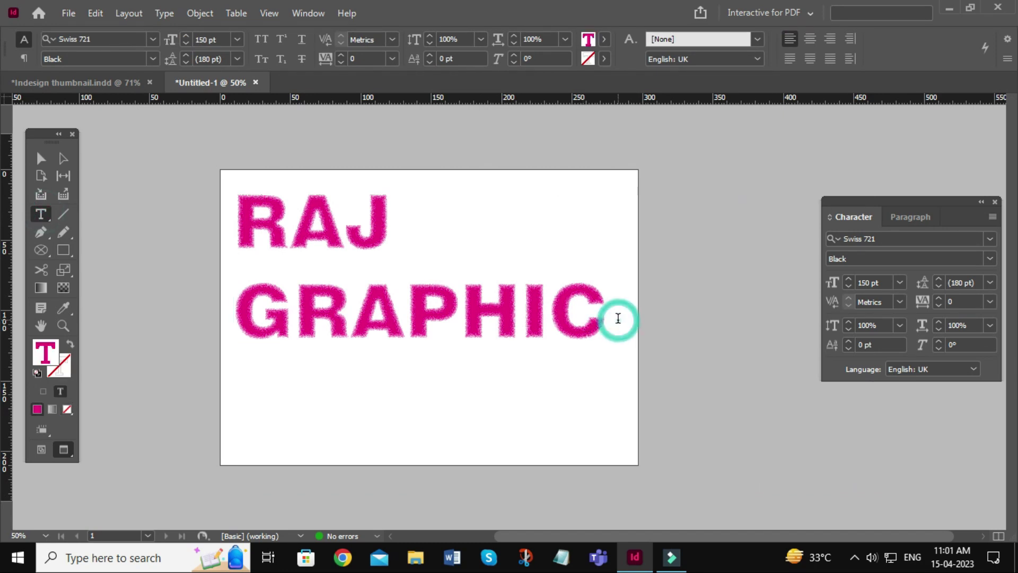
key("Return")
type("GYAN")
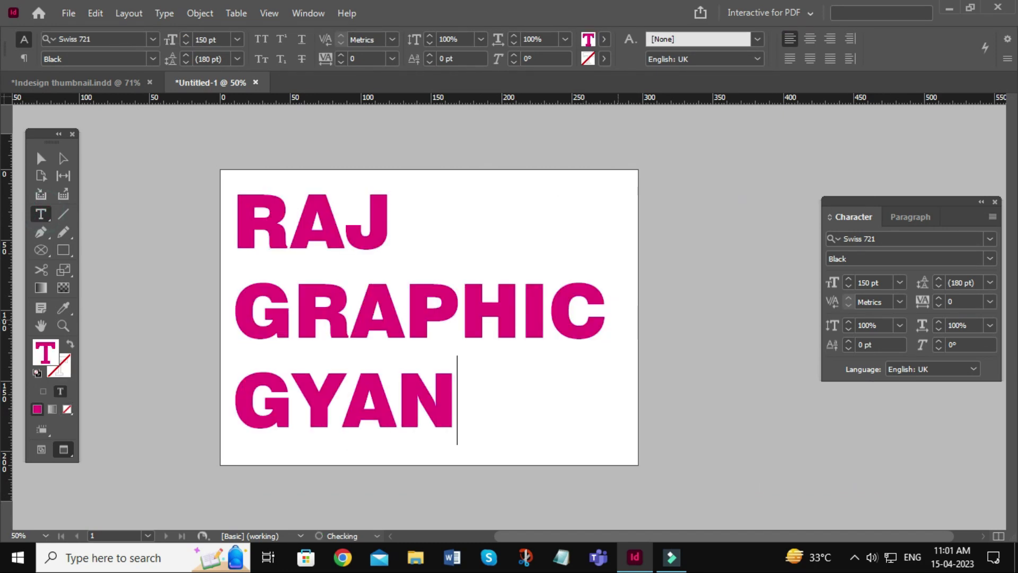
left_click(41, 158)
left_click(156, 192)
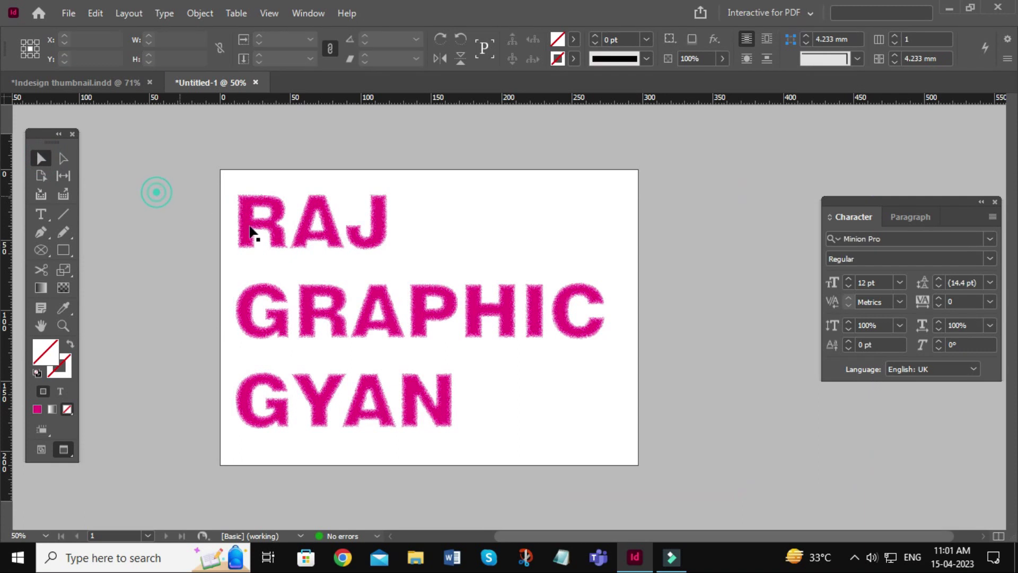
key("ctrl+equal")
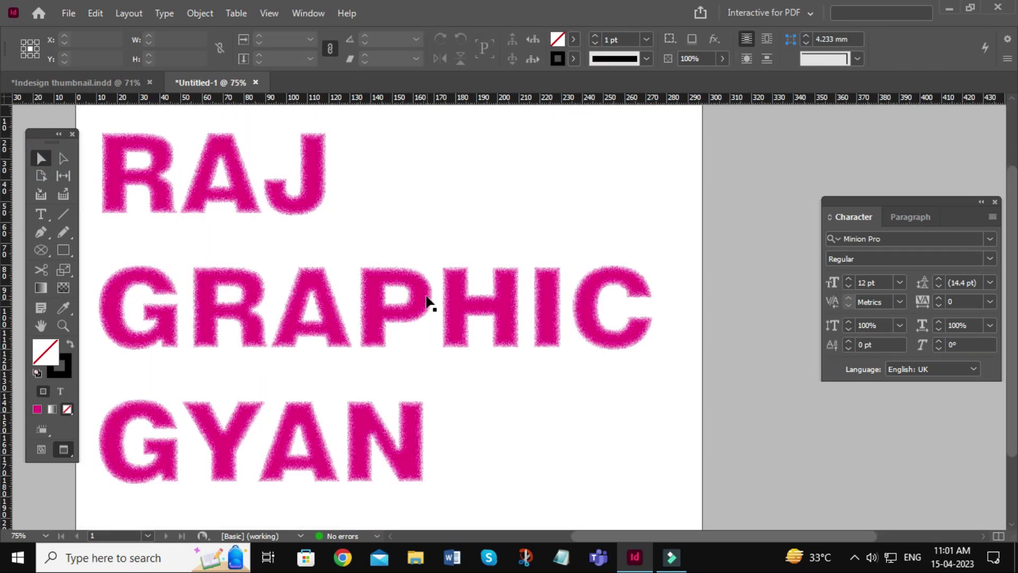
left_click_drag(370, 332, 461, 331)
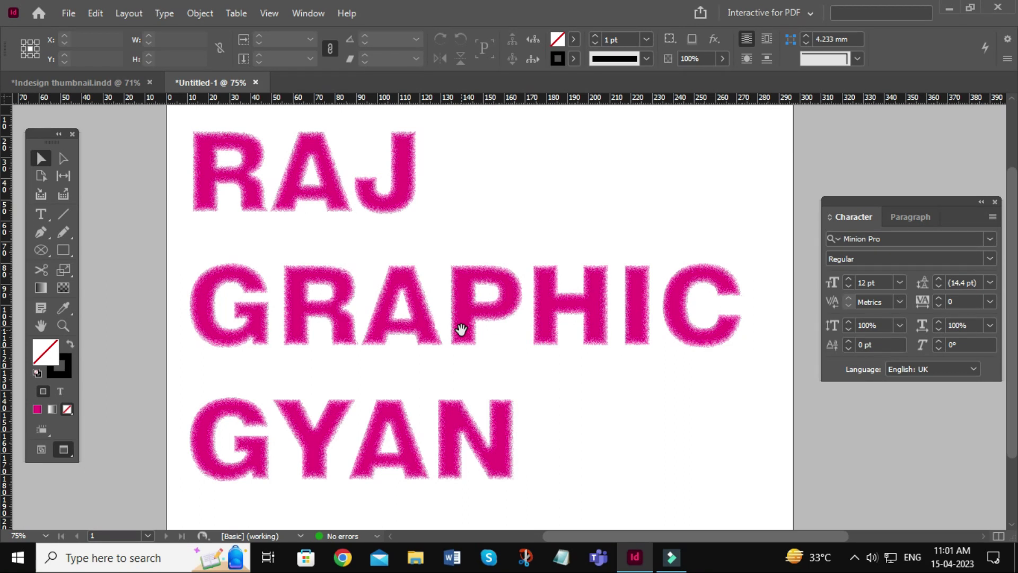
- Switch to the Indesign thumbnail.indd document and move the Character panel clear of the artwork
left_click(103, 84)
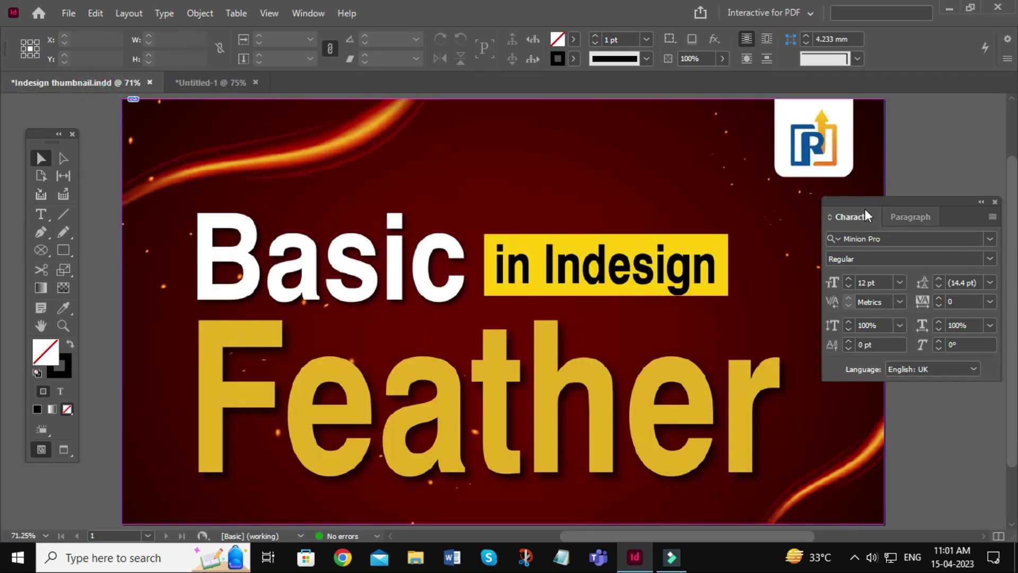
left_click_drag(866, 212, 972, 243)
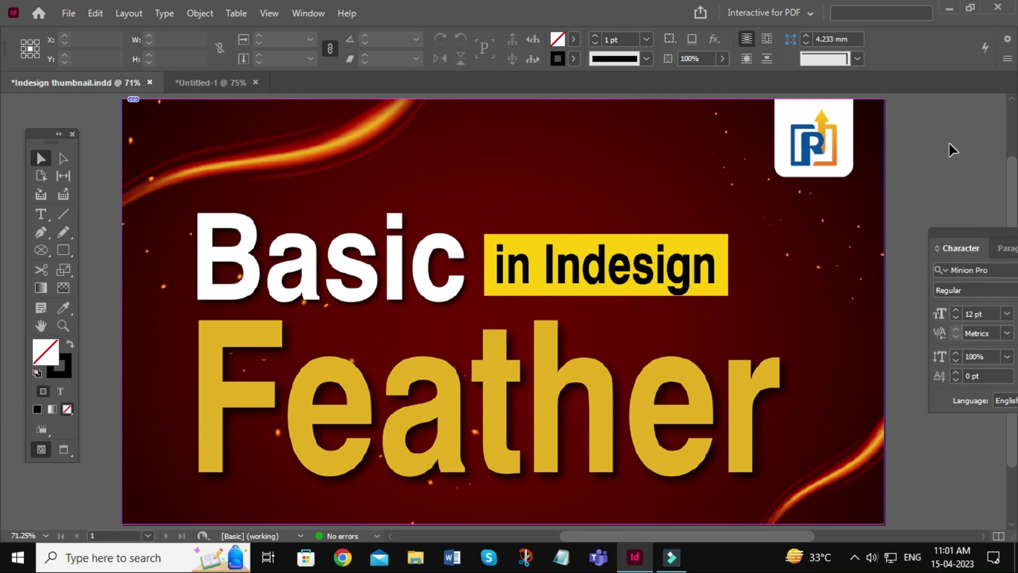